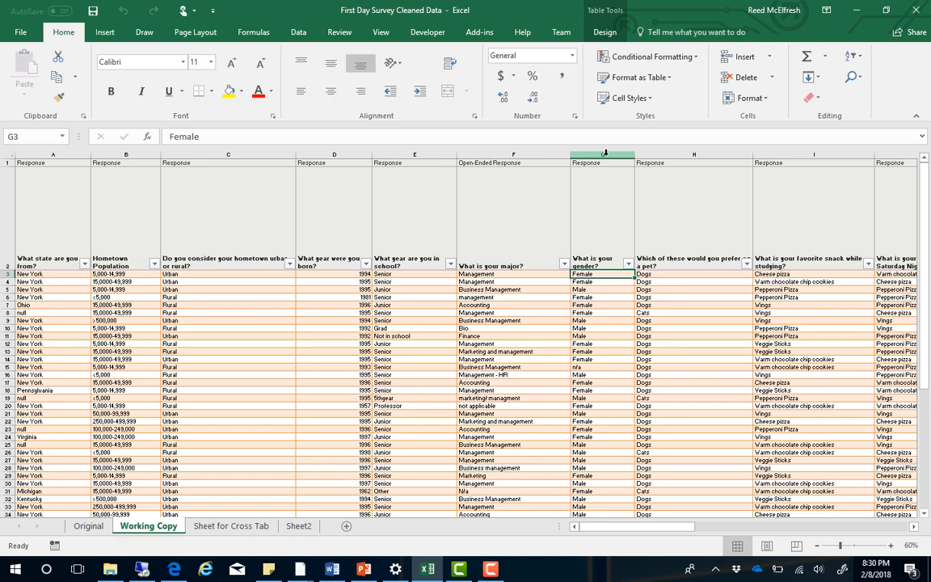
# Step: Copy the gender and pet preference columns G:H from Working Copy to cell A1 of Sheet for Cross Tab
pyautogui.moveTo(605, 153); pyautogui.dragTo(665, 153)
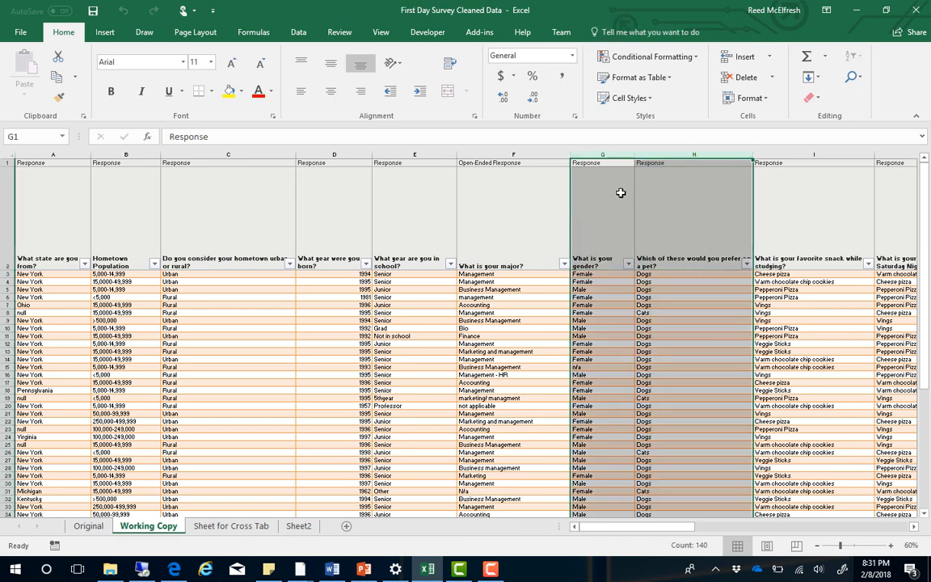
pyautogui.rightClick(677, 155)
pyautogui.click(704, 181)
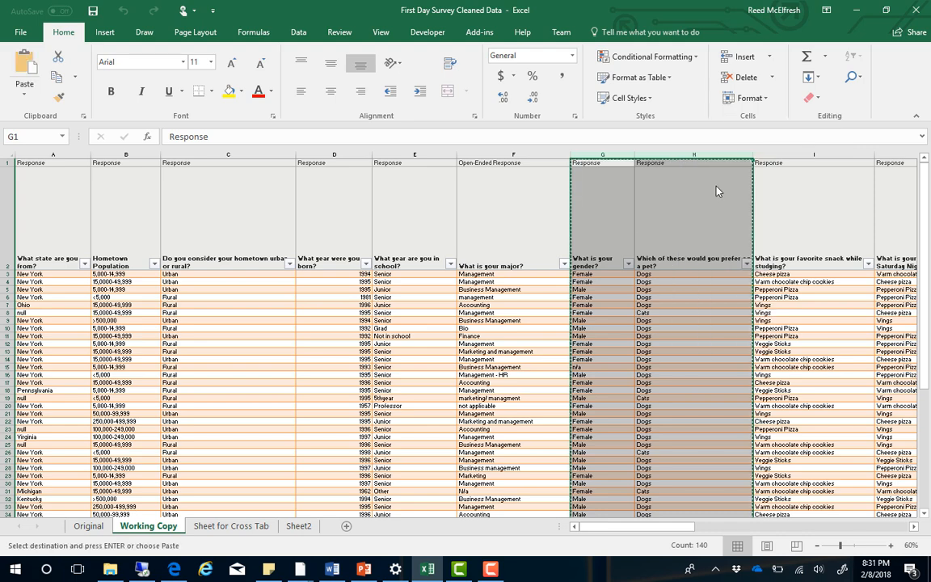
pyautogui.click(231, 526)
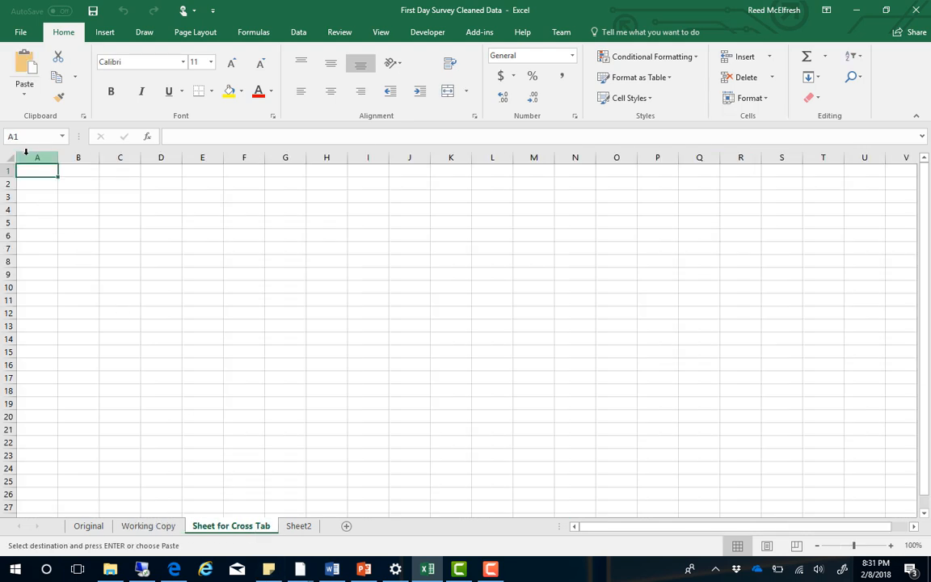
pyautogui.hotkey('ctrl', 'v')
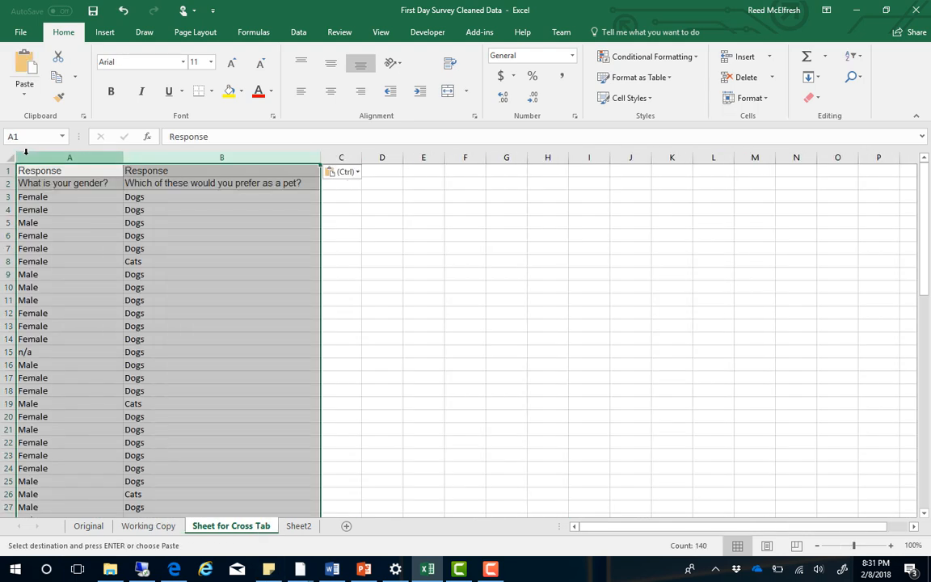
# Step: Delete the first row holding the redundant "Response" labels above the question headings
pyautogui.click(6, 170)
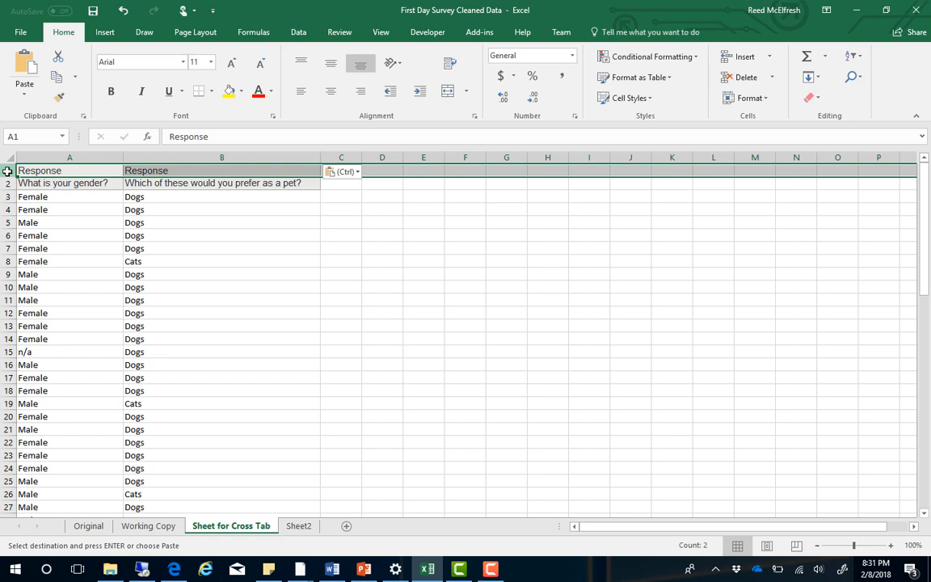
pyautogui.rightClick(7, 170)
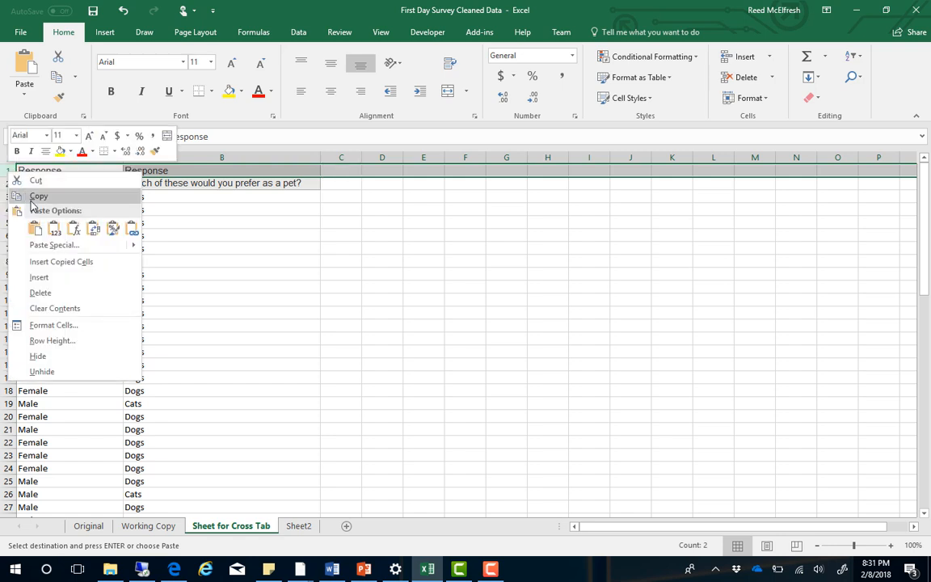
pyautogui.click(41, 293)
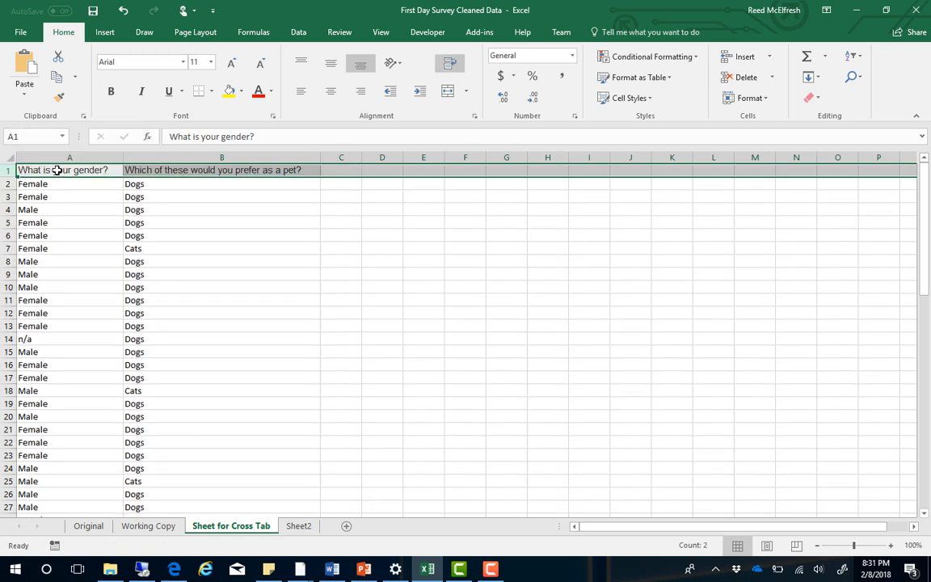
# Step: Format the range A1:B69 as a table with headers, using a grey banded style
pyautogui.click(56, 170)
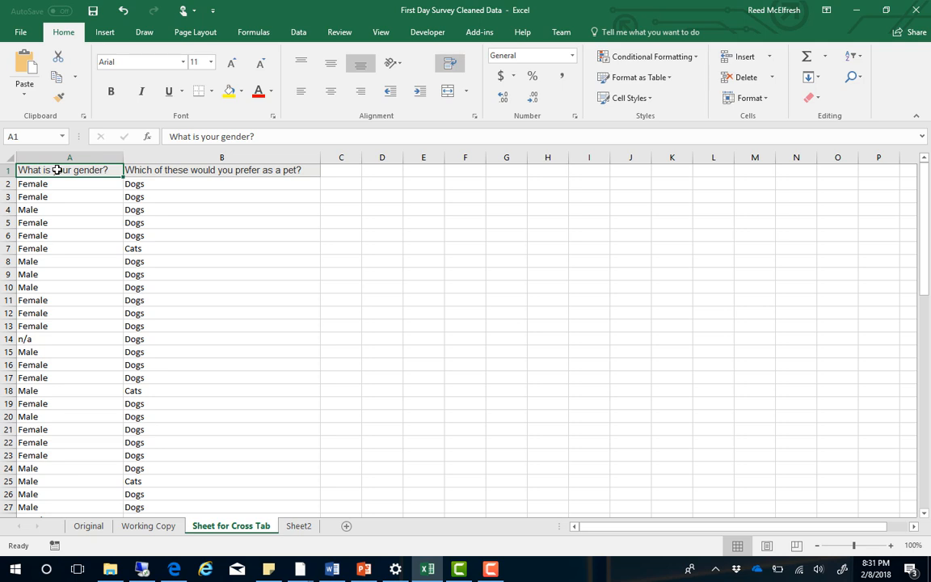
pyautogui.hotkey('ctrl', 'shift', 'End')
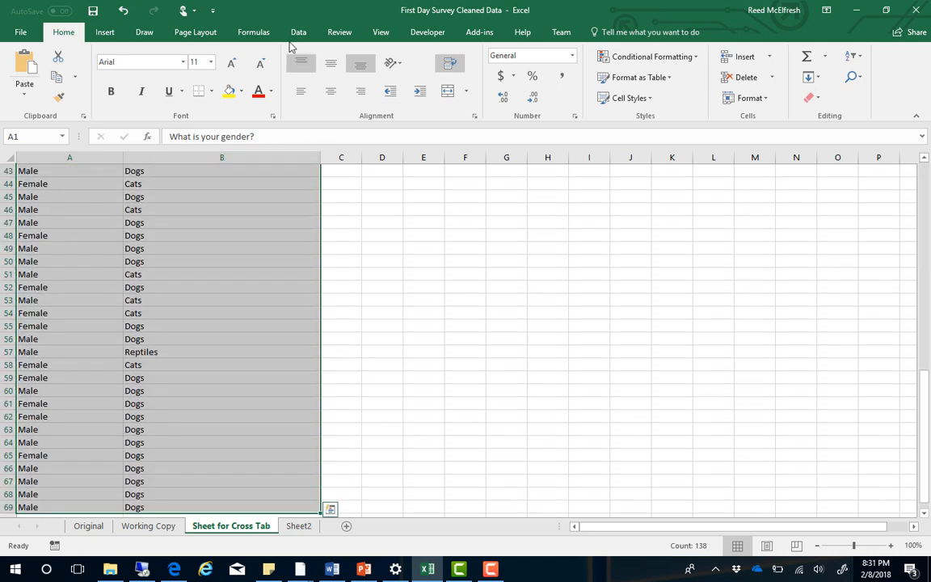
pyautogui.click(631, 77)
pyautogui.click(608, 114)
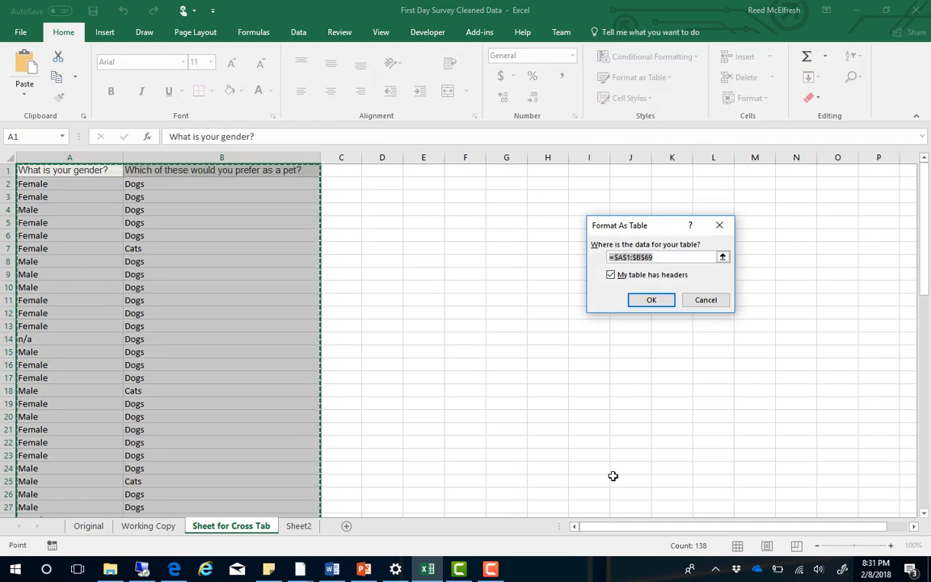
pyautogui.click(652, 301)
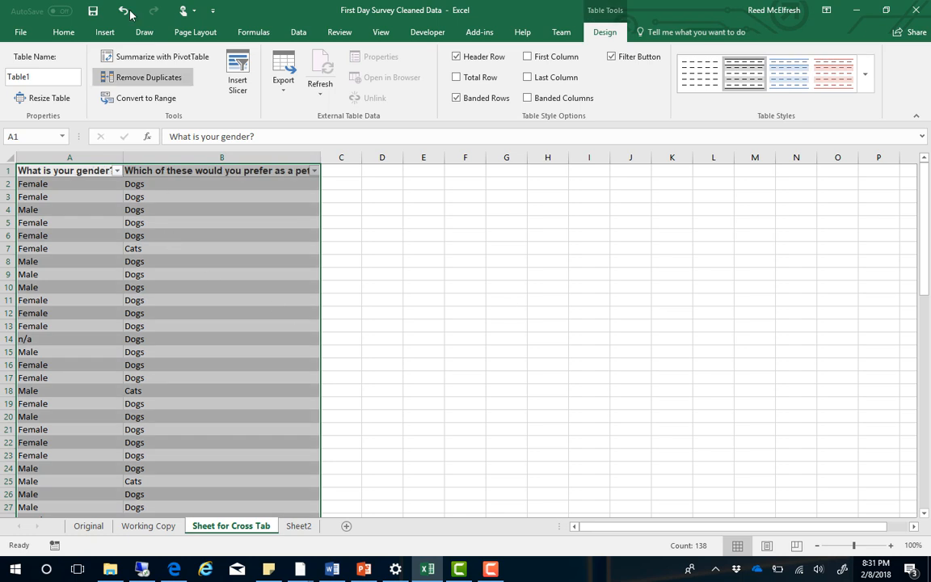
# Step: Sort the table by "What is your gender?" and then by "Which of these would you prefer as a pet?", both A to Z
pyautogui.click(63, 33)
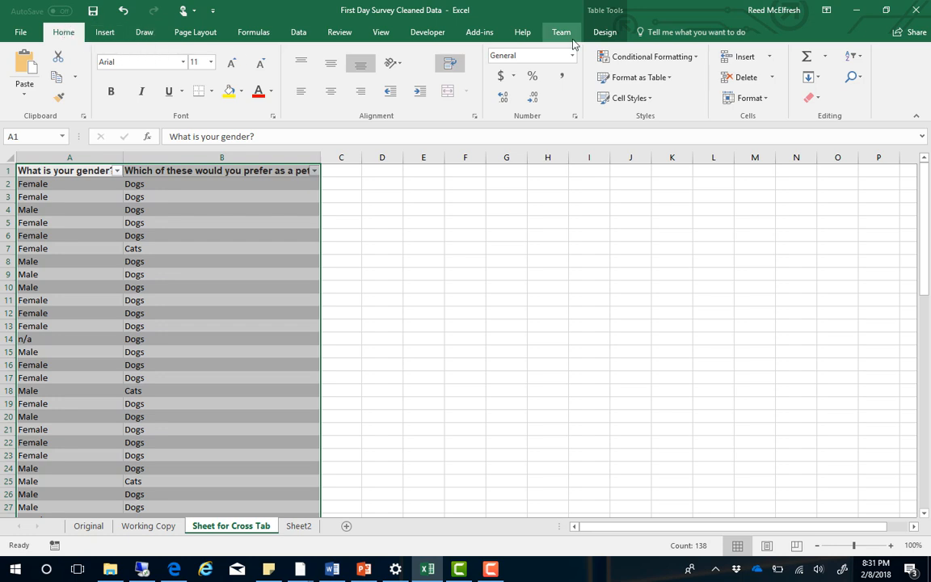
pyautogui.click(854, 61)
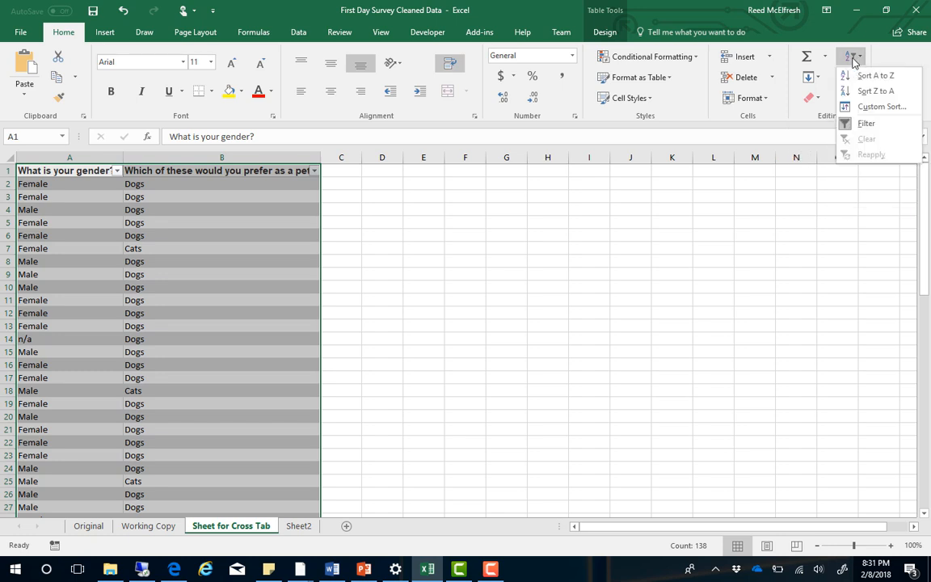
pyautogui.click(865, 108)
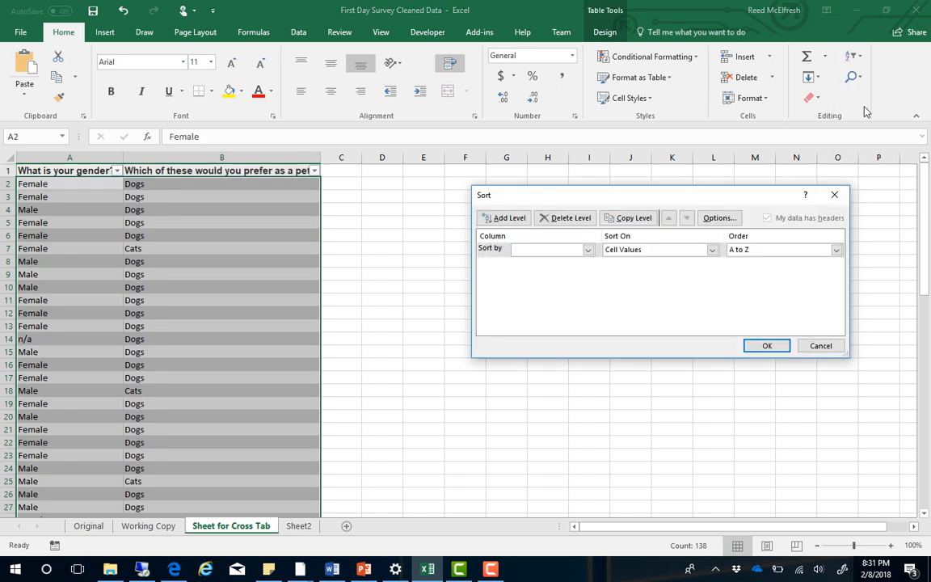
pyautogui.click(588, 251)
pyautogui.click(583, 263)
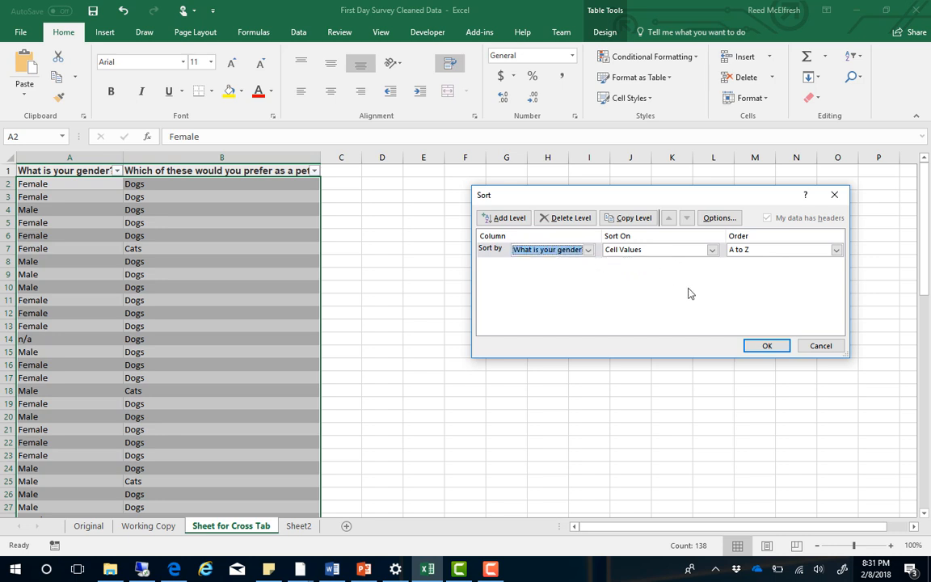
pyautogui.click(505, 217)
pyautogui.click(589, 265)
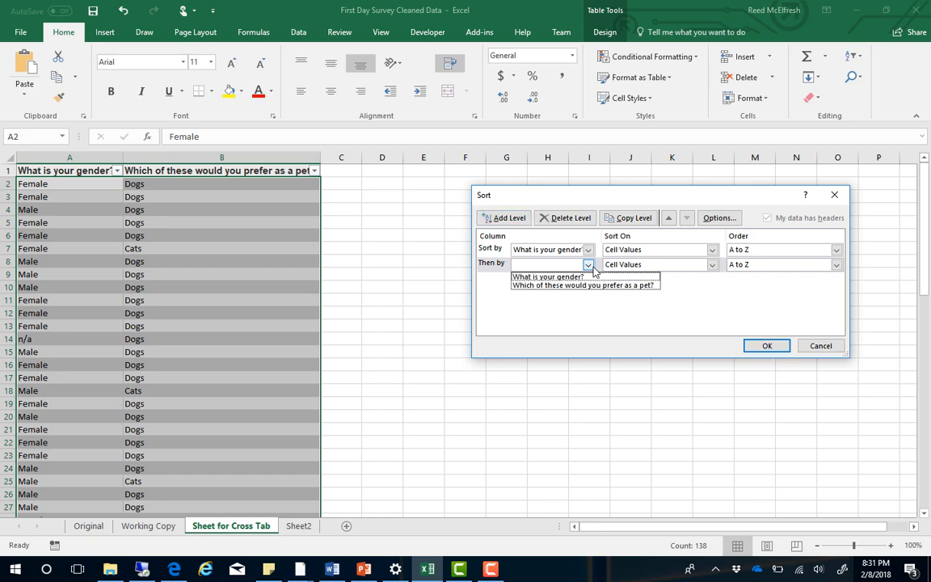
pyautogui.click(584, 284)
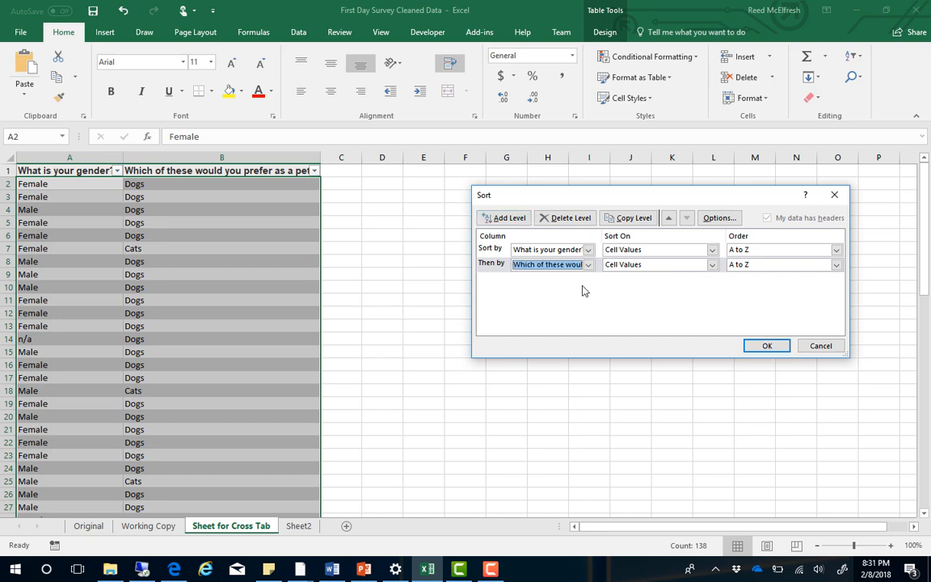
pyautogui.click(767, 349)
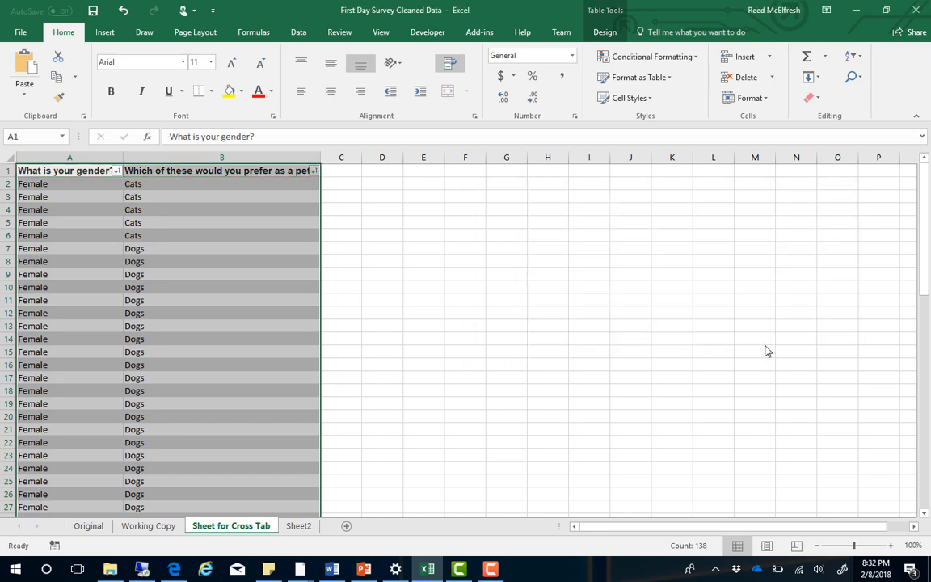
# Step: Enter the cross tab row labels Female in D4 and Male in D5
pyautogui.click(59, 185)
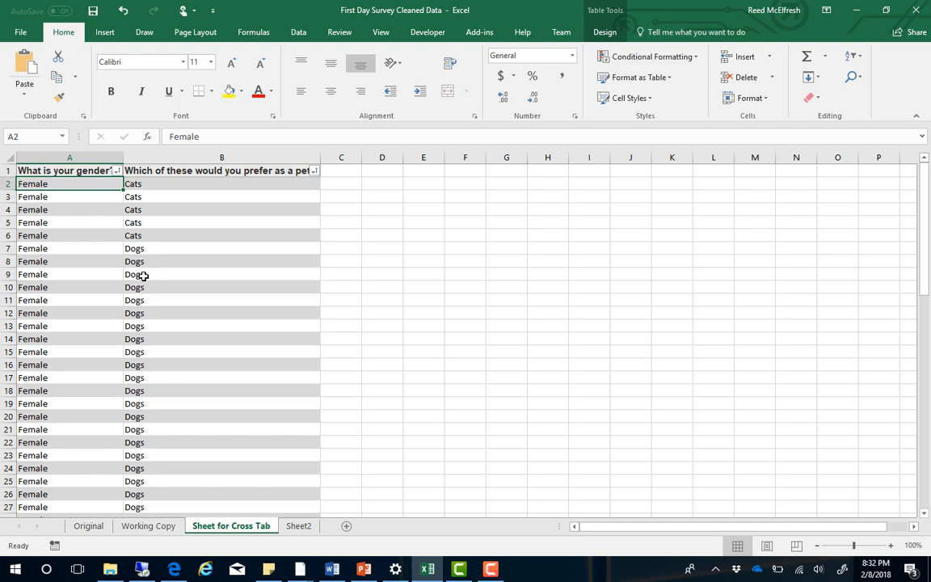
pyautogui.scroll(-5, 142, 275)
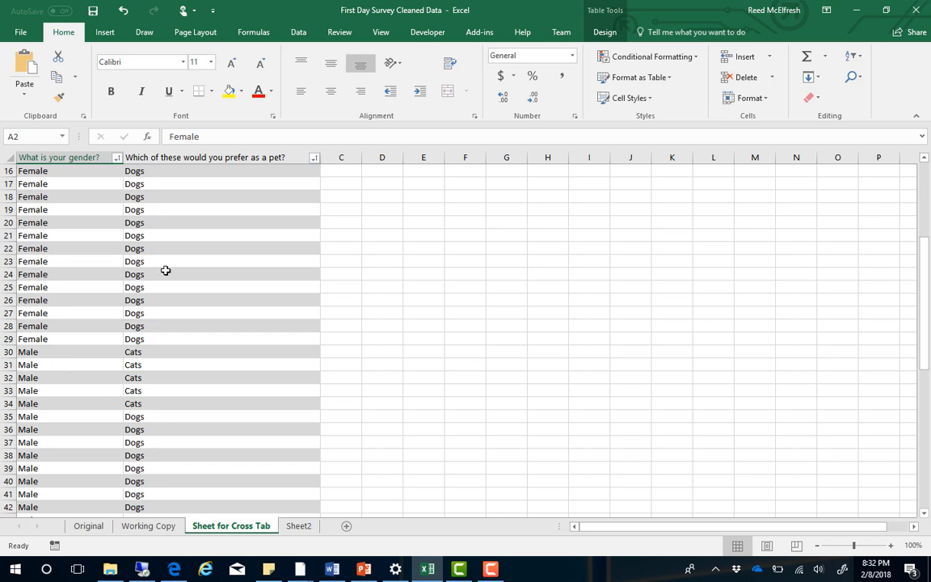
pyautogui.scroll(2, 165, 270)
pyautogui.scroll(3, 165, 270)
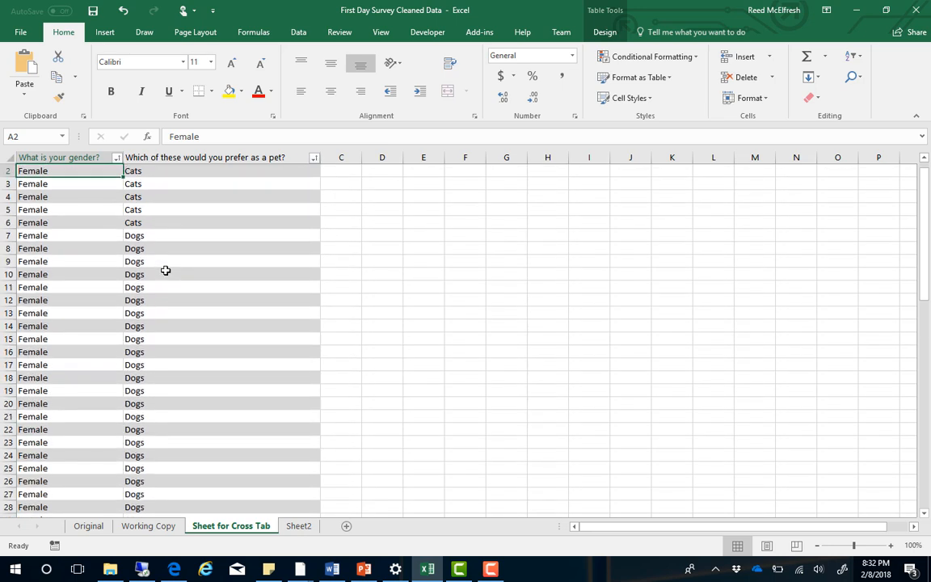
pyautogui.click(381, 197)
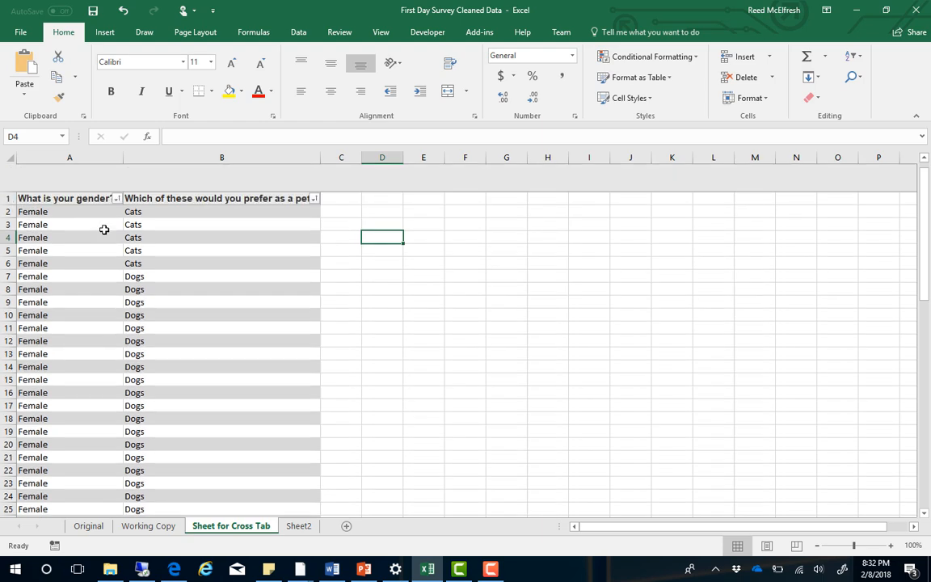
pyautogui.scroll(1, 93, 207)
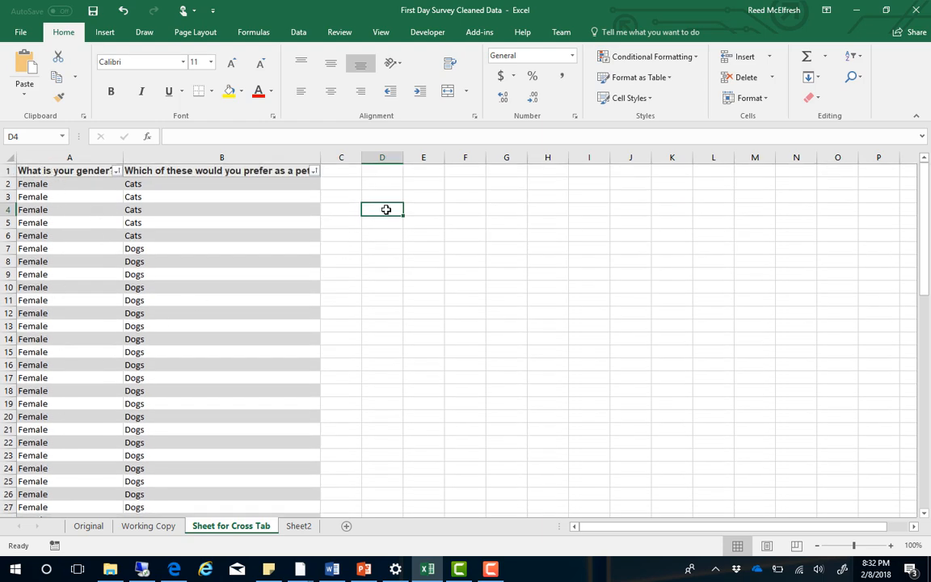
pyautogui.write('Fre')
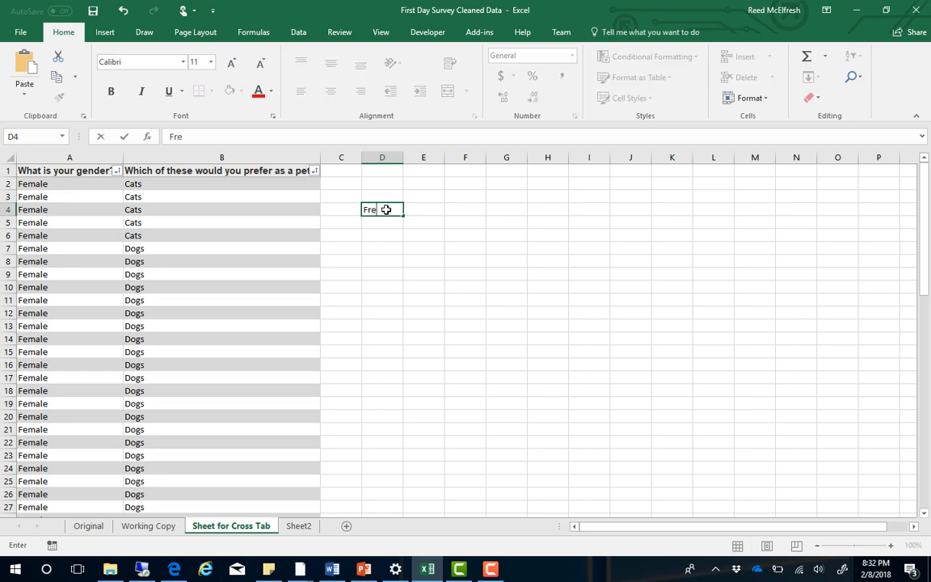
pyautogui.write('male')
pyautogui.press('Return')
pyautogui.write('M')
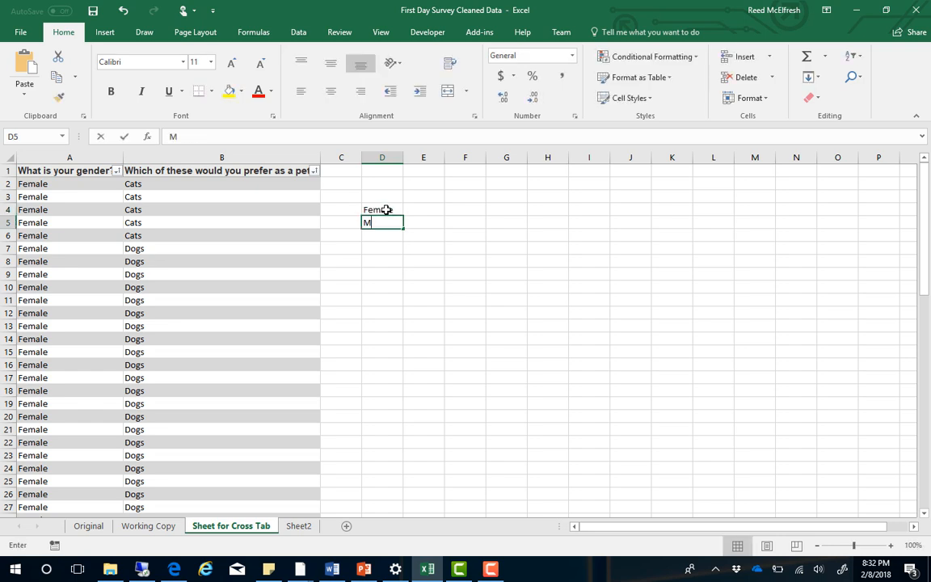
pyautogui.write('ale')
# Step: Add the row labels N/a in D6 and Prefer not to say in D7, and autofit column D to its text
pyautogui.scroll(-10, 143, 354)
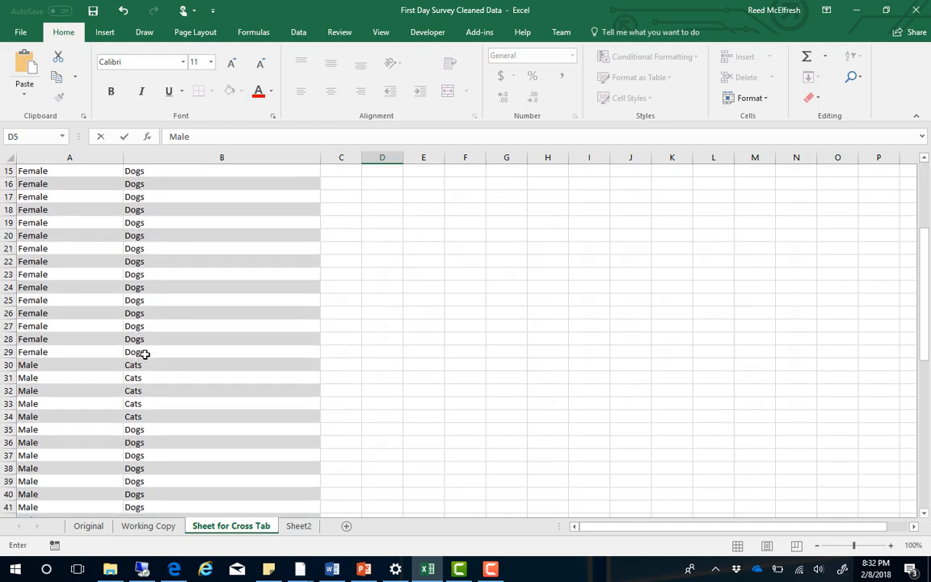
pyautogui.scroll(-7, 143, 353)
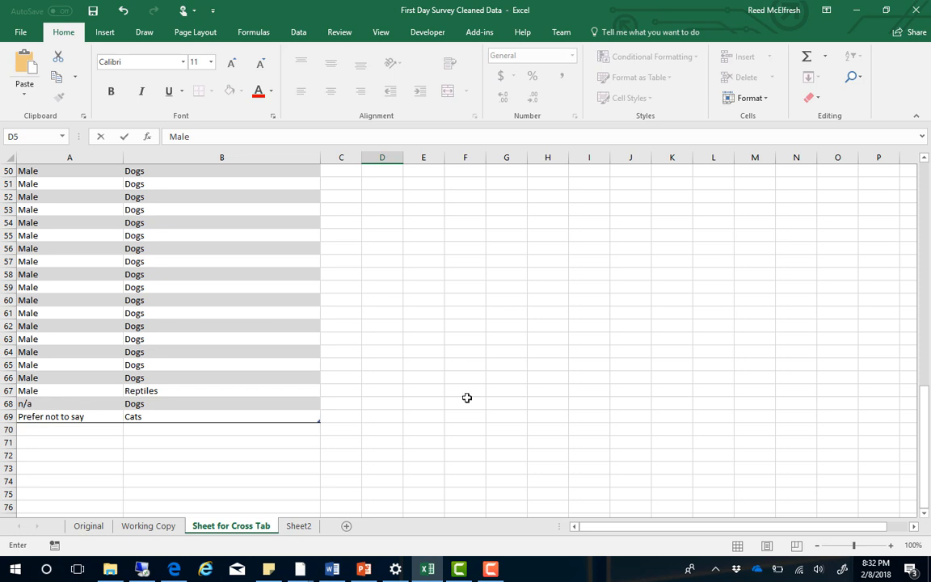
pyautogui.scroll(16, 466, 397)
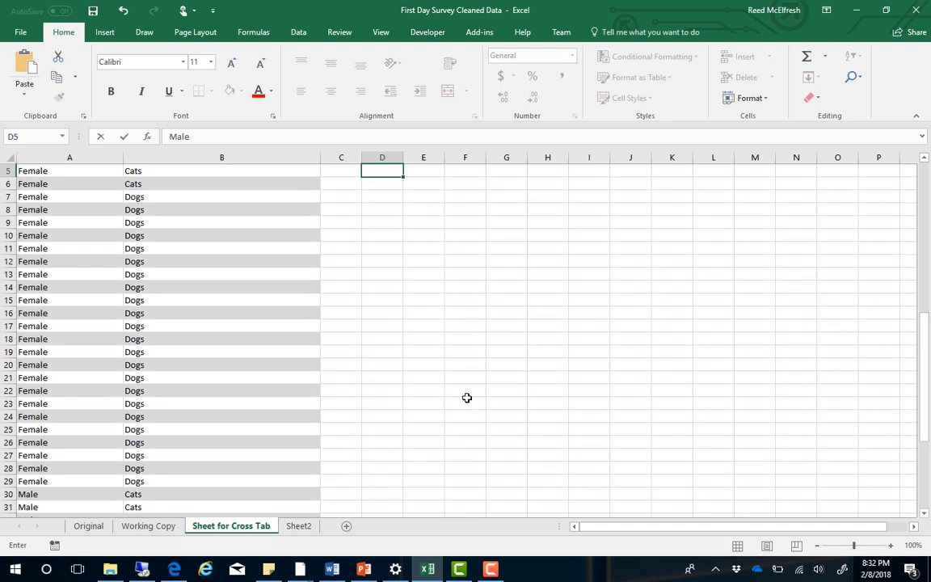
pyautogui.press('Return')
pyautogui.write('N/a')
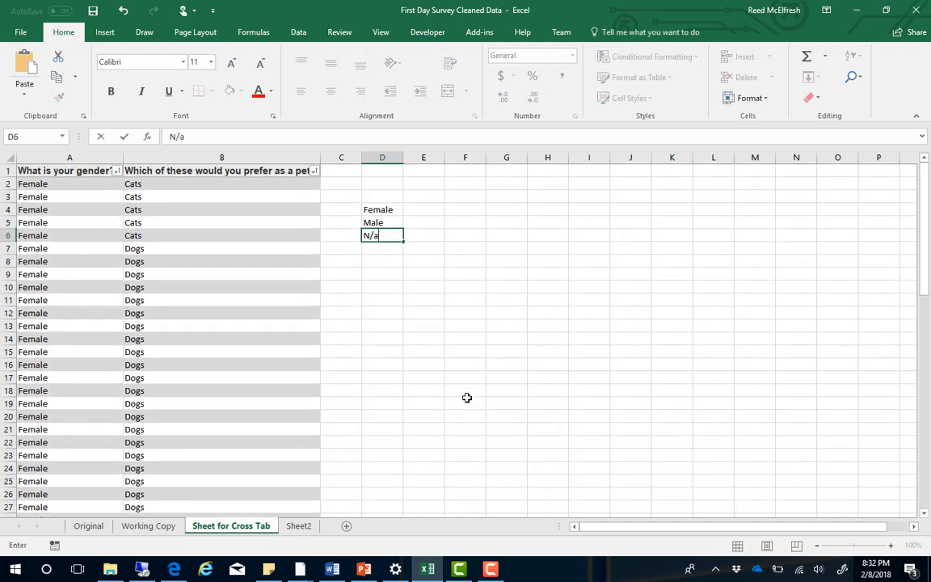
pyautogui.press('Return')
pyautogui.write('Pref')
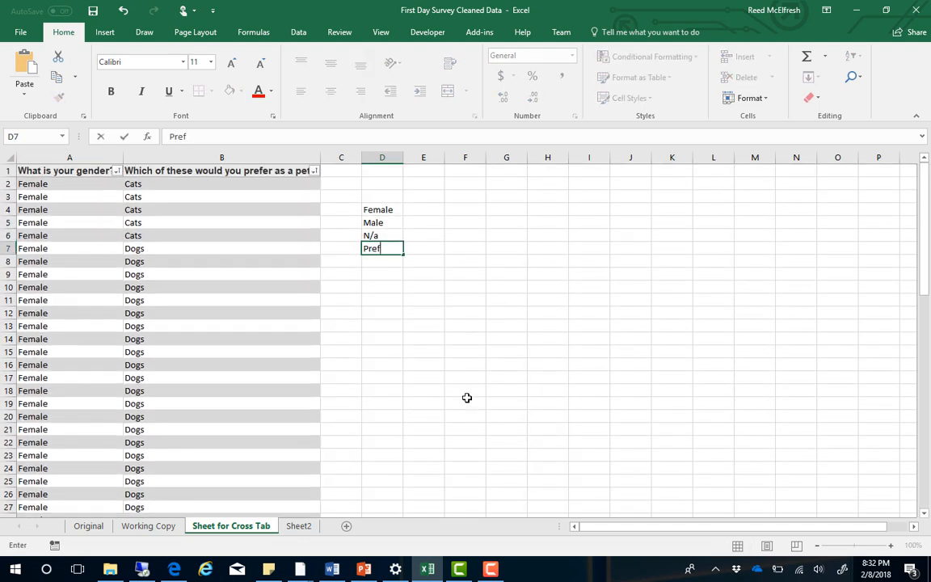
pyautogui.write('er not to say')
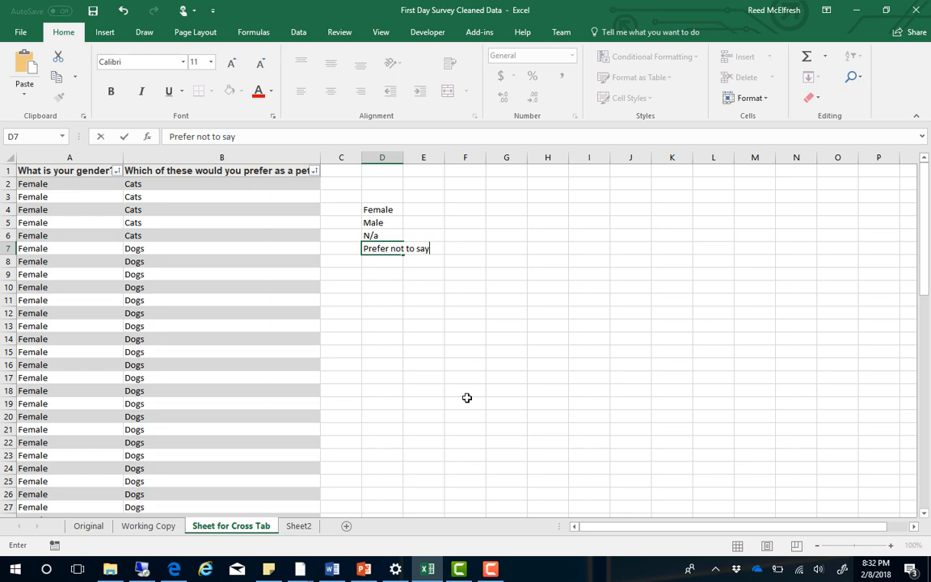
pyautogui.press('Return')
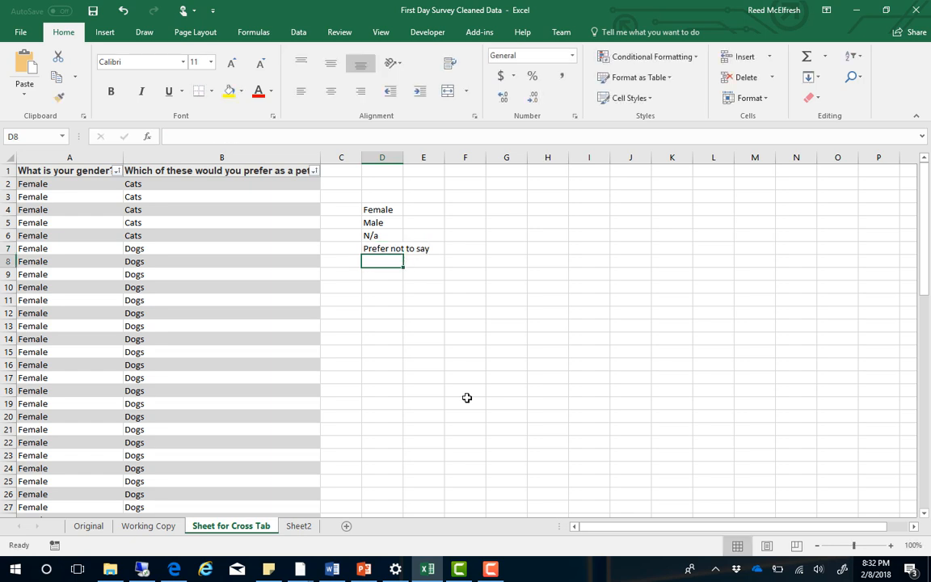
pyautogui.doubleClick(402, 164)
# Step: Enter the cross tab column headings Cats in E3, Dogs in F3 and Reptiles in G3
pyautogui.click(446, 195)
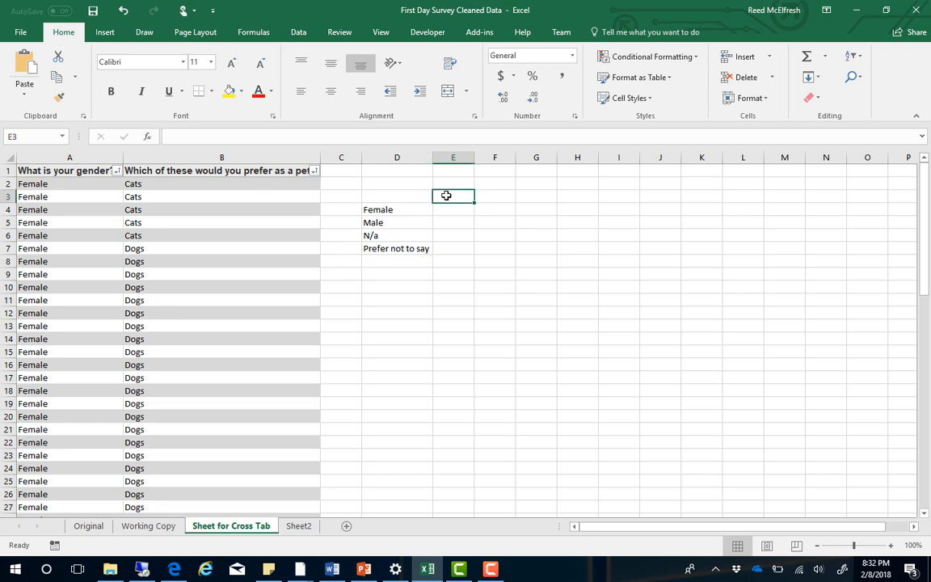
pyautogui.write('Cats')
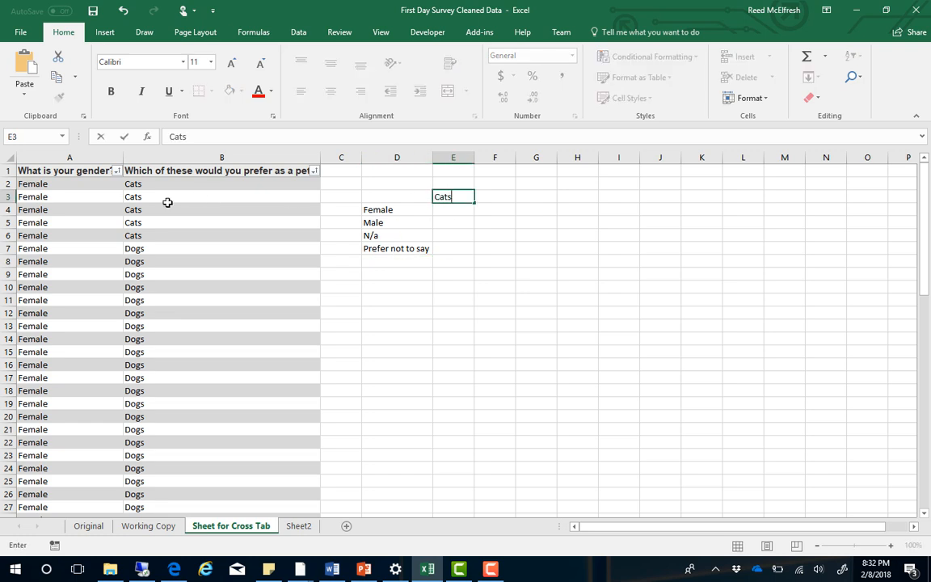
pyautogui.press('Tab')
pyautogui.write('Dogs')
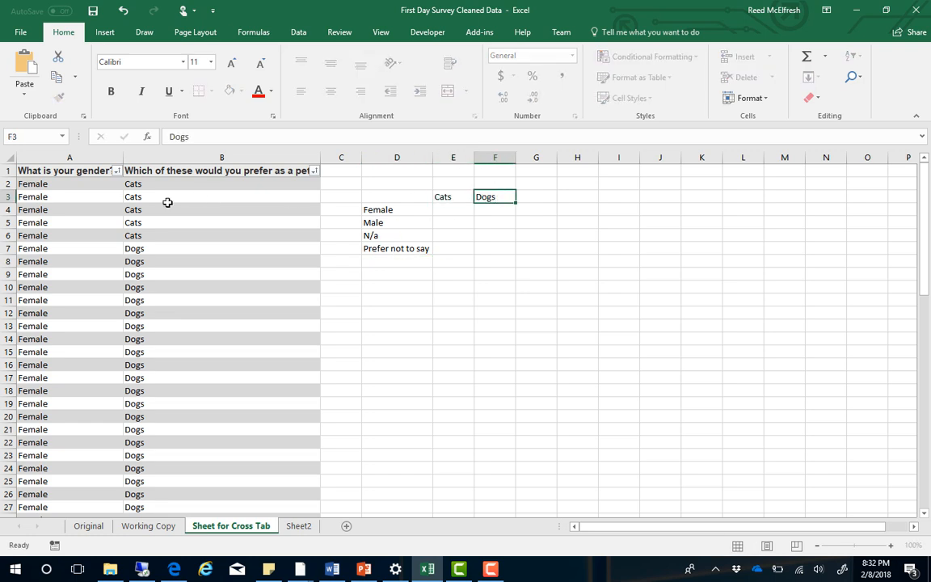
pyautogui.press('Tab')
pyautogui.scroll(-14, 159, 380)
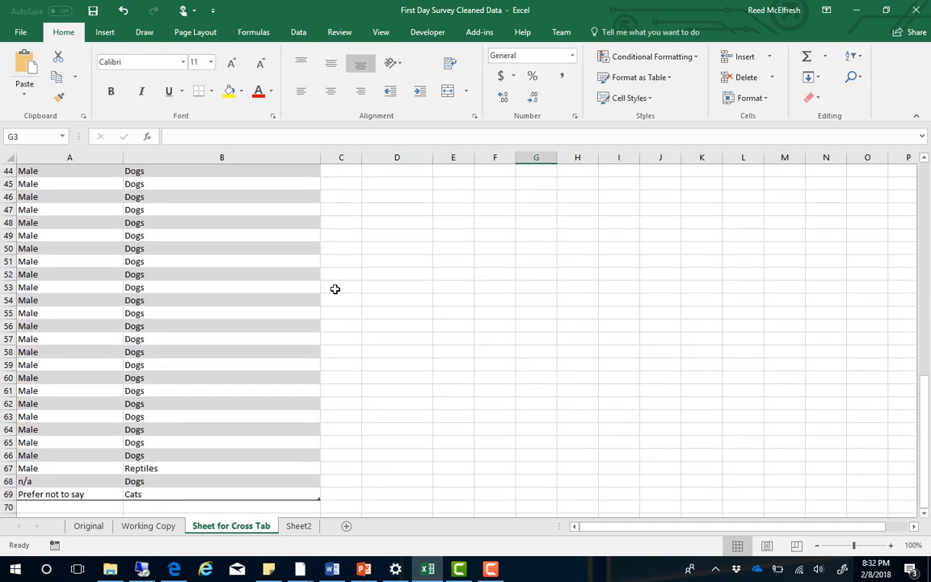
pyautogui.scroll(15, 455, 261)
pyautogui.write('Reptiles')
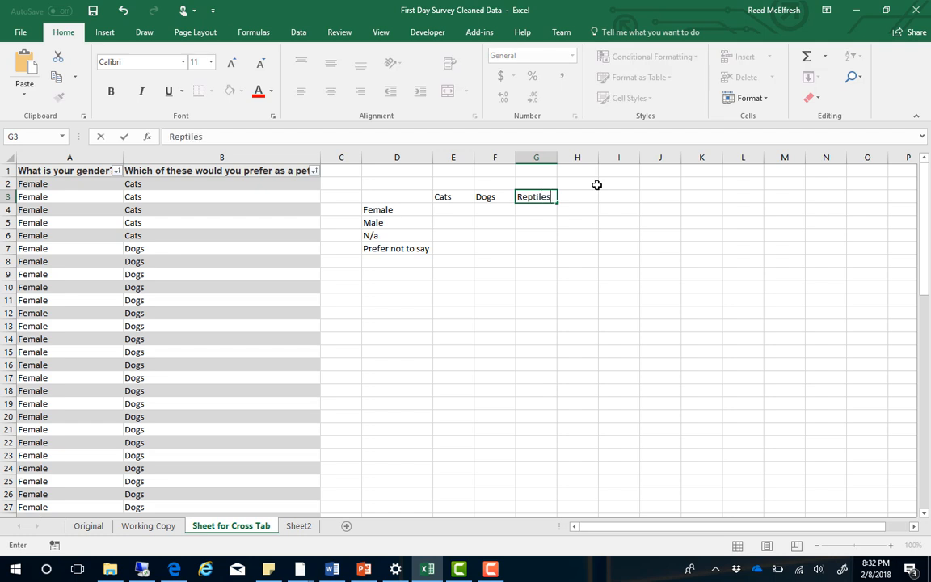
pyautogui.press('Return')
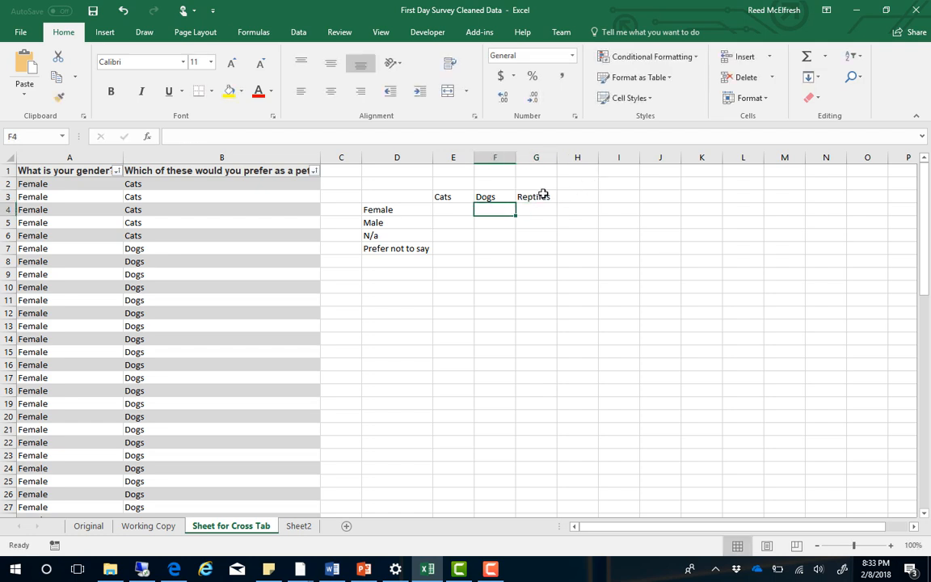
# Step: Count the Female rows answering Cats in B2:B6 and enter 5 in E4
pyautogui.click(465, 211)
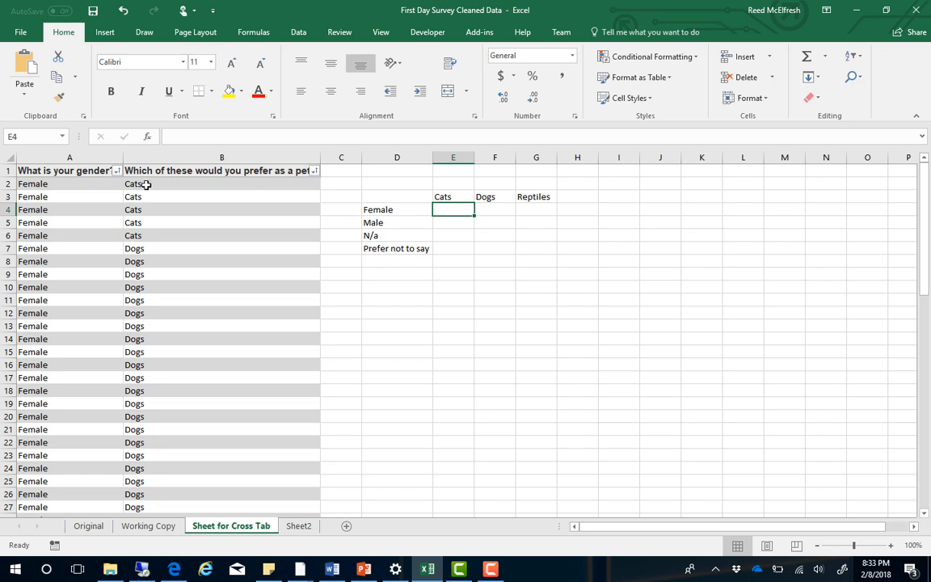
pyautogui.moveTo(136, 184); pyautogui.dragTo(135, 235)
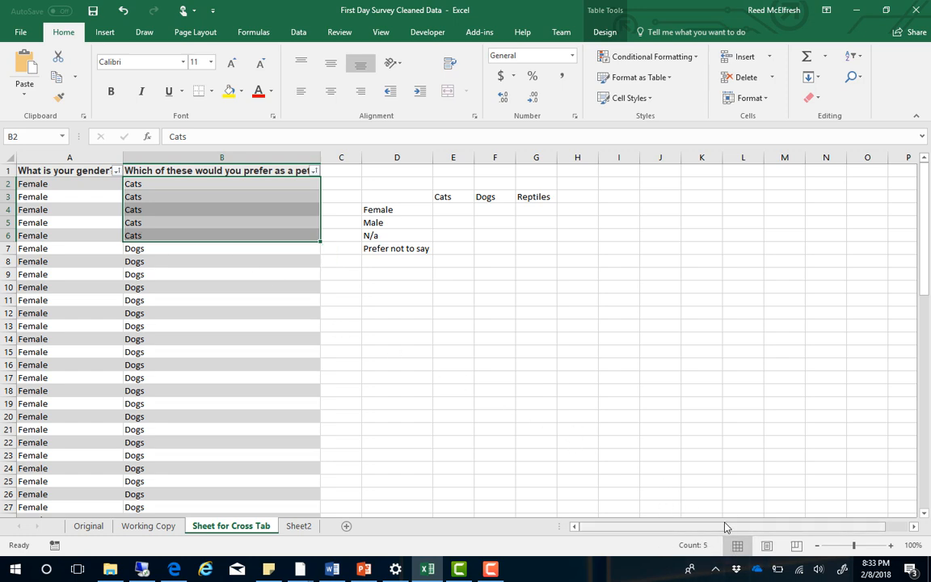
pyautogui.click(451, 215)
pyautogui.write('5')
pyautogui.press('Return')
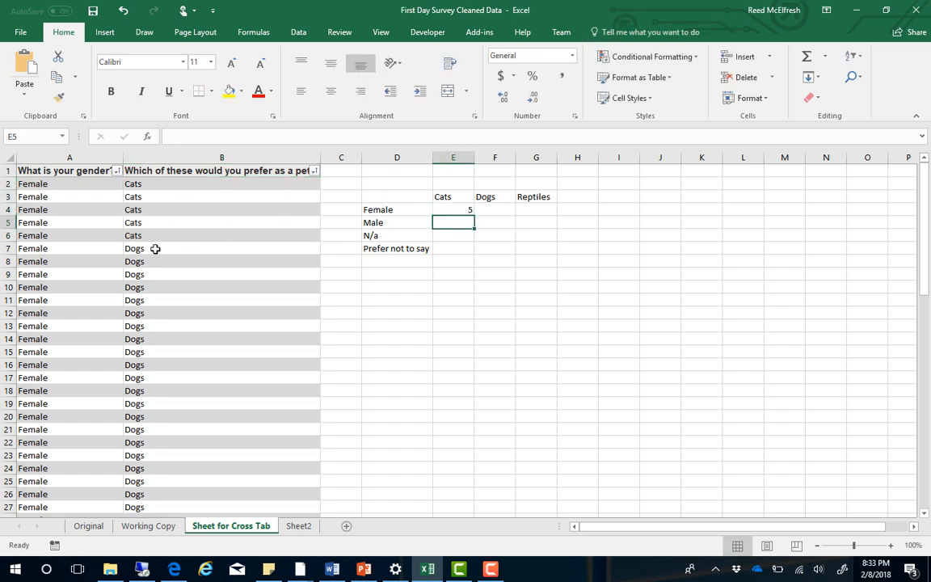
# Step: Count the Female rows answering Dogs in B7:B29 and enter 23 in F4
pyautogui.moveTo(154, 250); pyautogui.dragTo(172, 480)
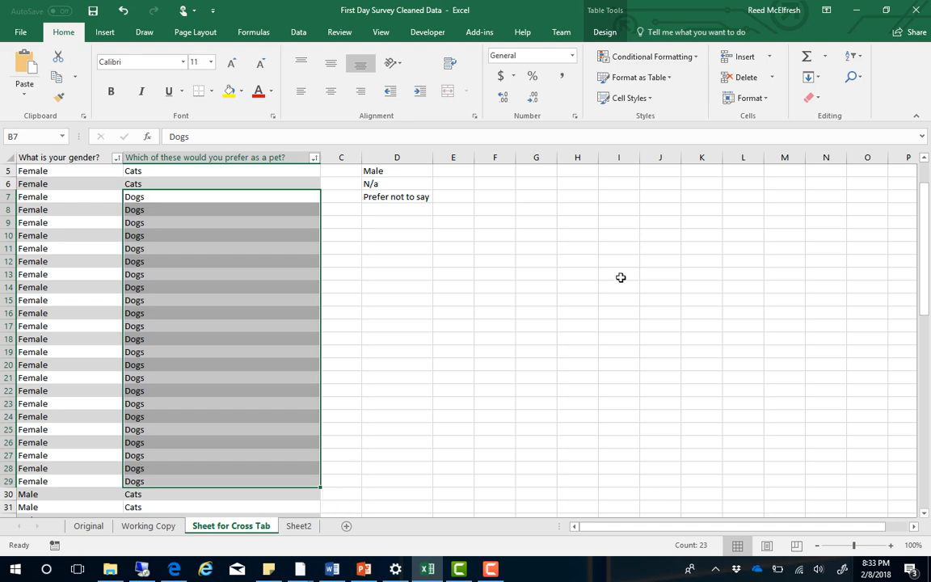
pyautogui.scroll(2, 619, 276)
pyautogui.click(495, 209)
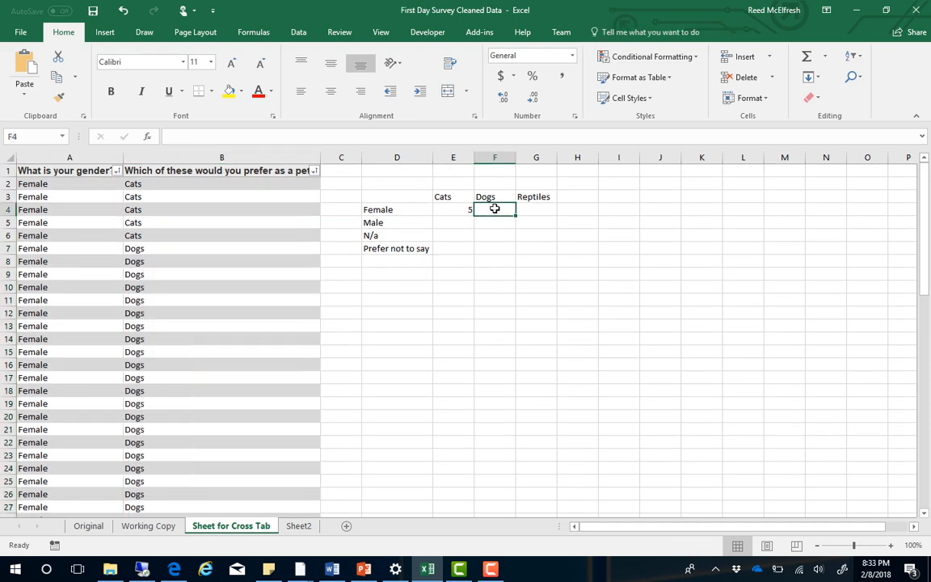
pyautogui.write('23')
pyautogui.press('Tab')
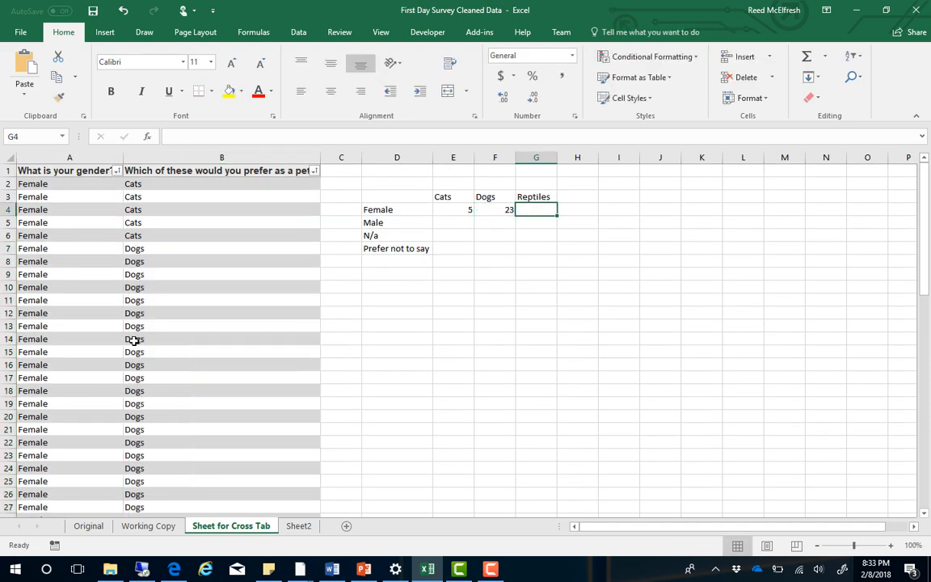
# Step: Check the Female rows for Reptiles answers and enter 0 in G4
pyautogui.scroll(-4, 134, 339)
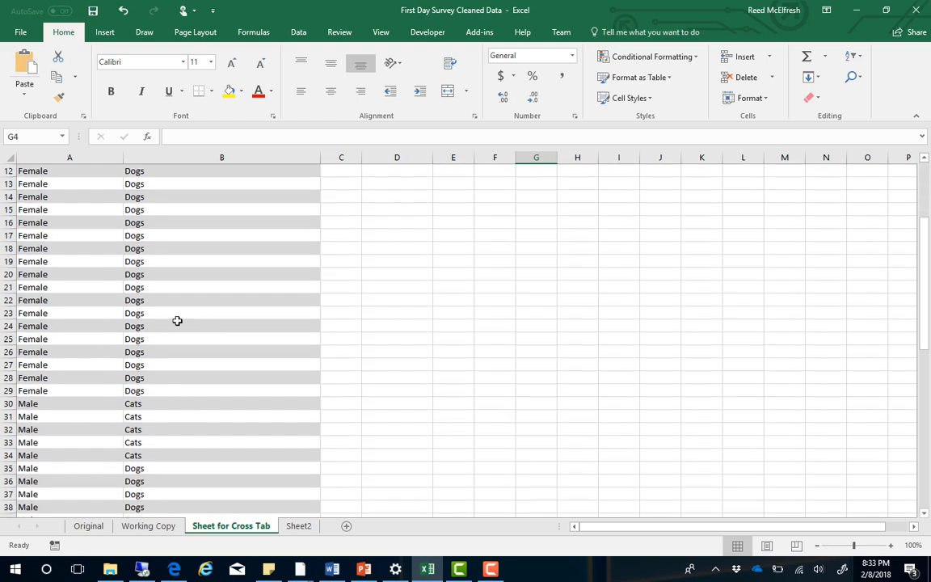
pyautogui.scroll(4, 176, 320)
pyautogui.write('0')
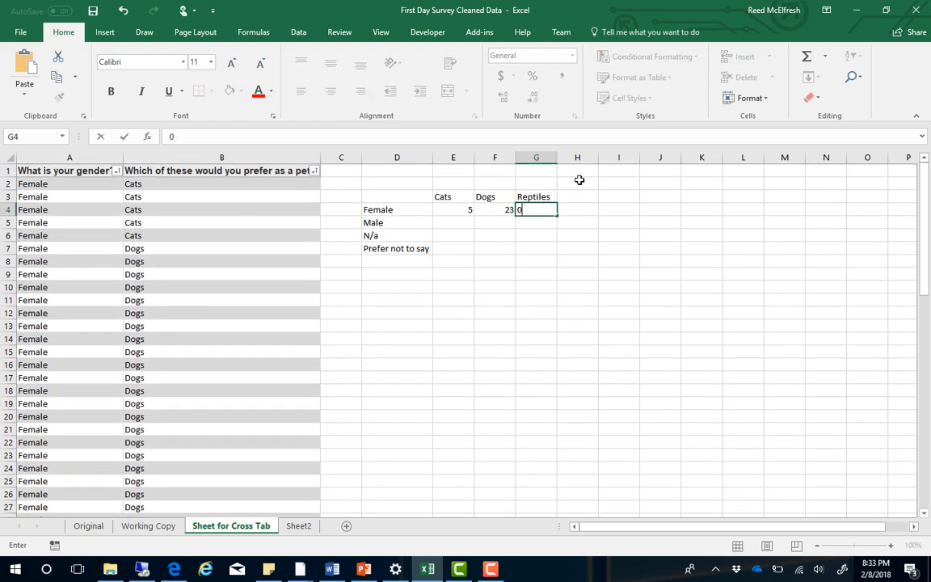
pyautogui.press('Return')
# Step: Count the Male rows answering Cats in B30:B34 and enter 5 in E5
pyautogui.click(463, 223)
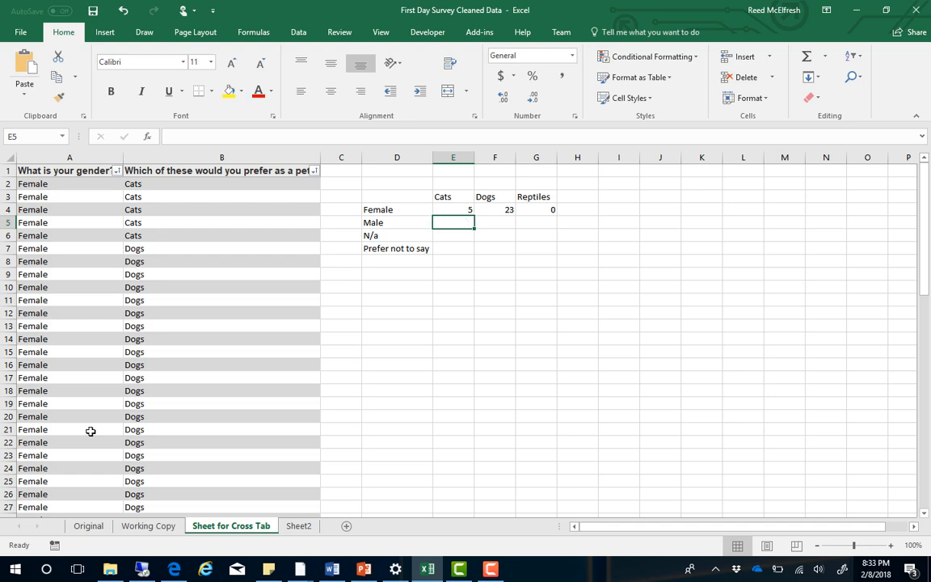
pyautogui.scroll(-7, 89, 430)
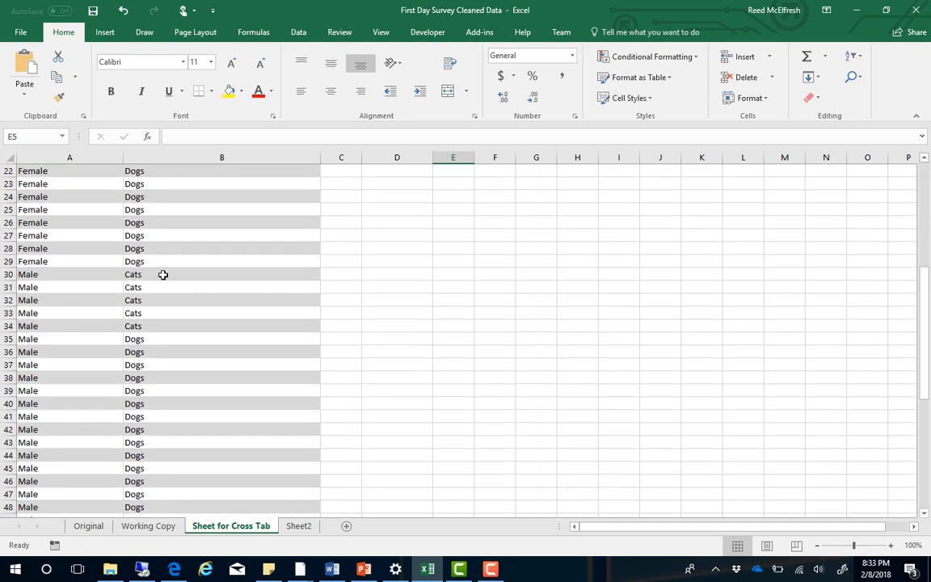
pyautogui.moveTo(162, 275); pyautogui.dragTo(156, 325)
pyautogui.scroll(7, 525, 276)
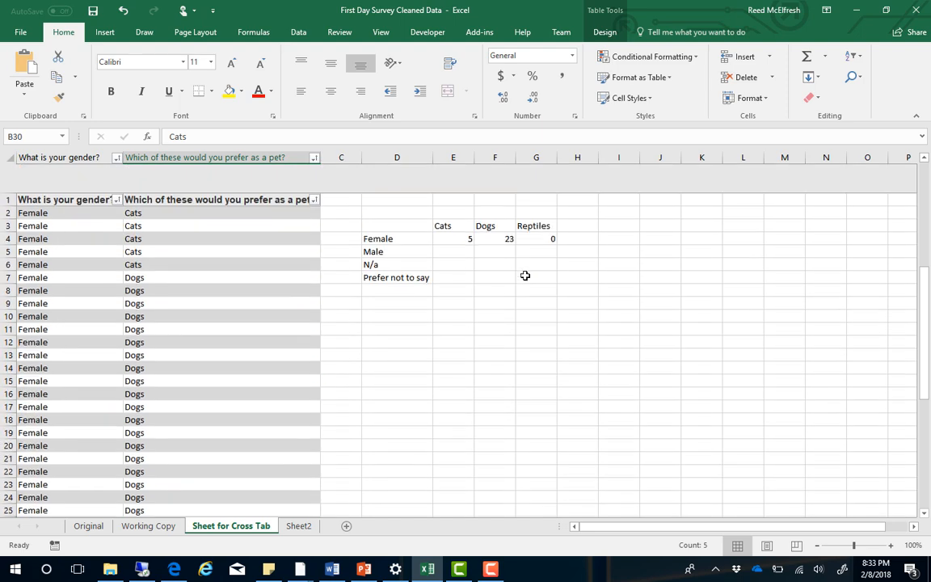
pyautogui.click(462, 223)
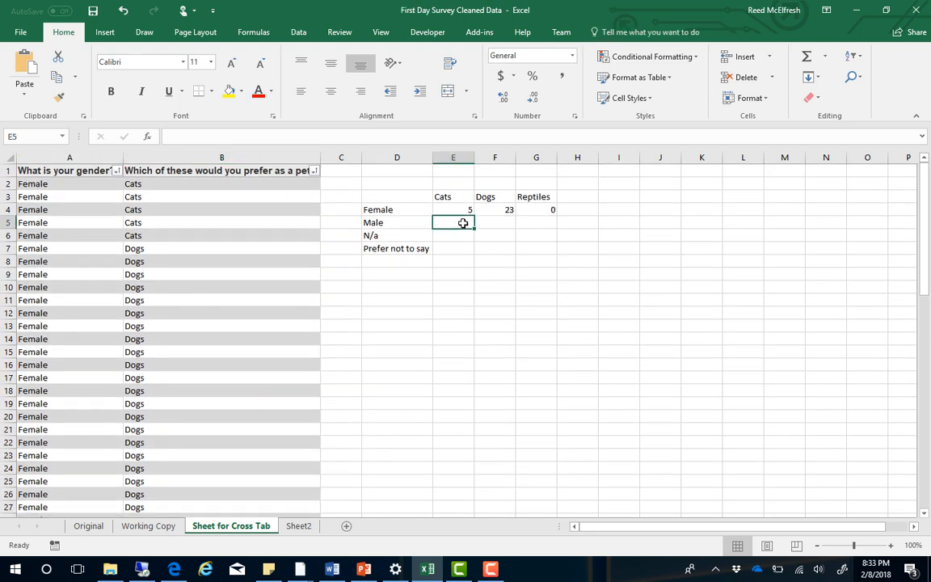
pyautogui.write('5')
pyautogui.press('Tab')
# Step: Count the Male rows answering Dogs in B35:B66 and enter 32 in F5
pyautogui.scroll(-7, 208, 355)
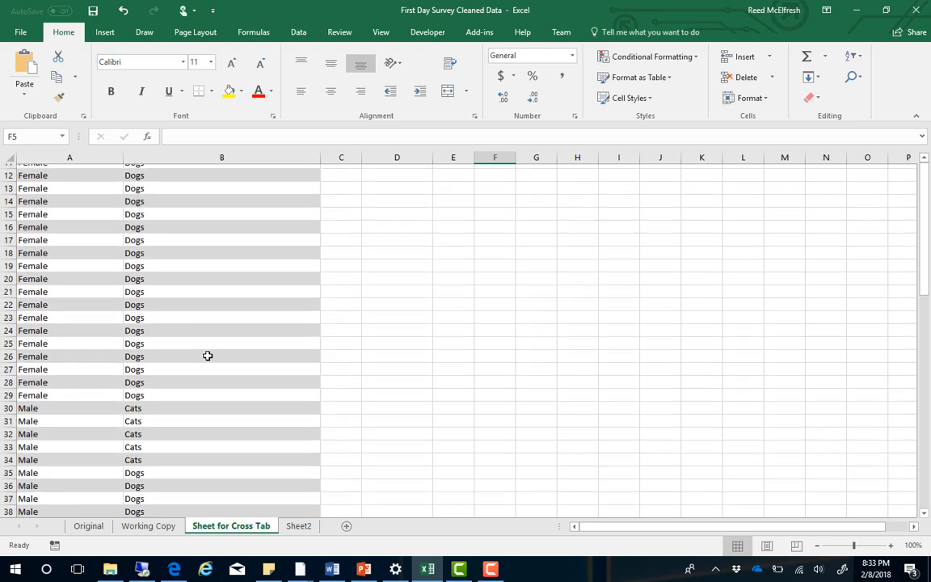
pyautogui.scroll(-1, 208, 355)
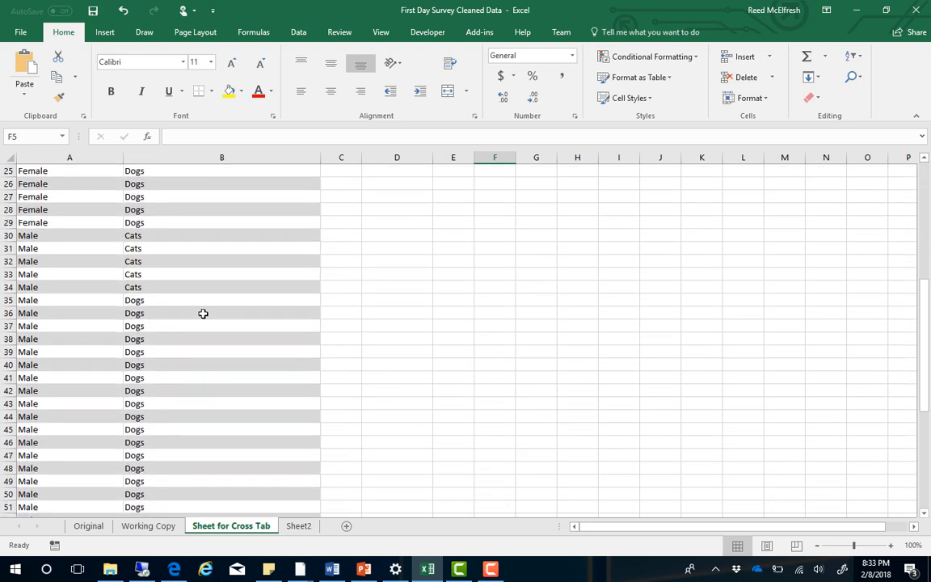
pyautogui.moveTo(171, 295); pyautogui.dragTo(183, 449)
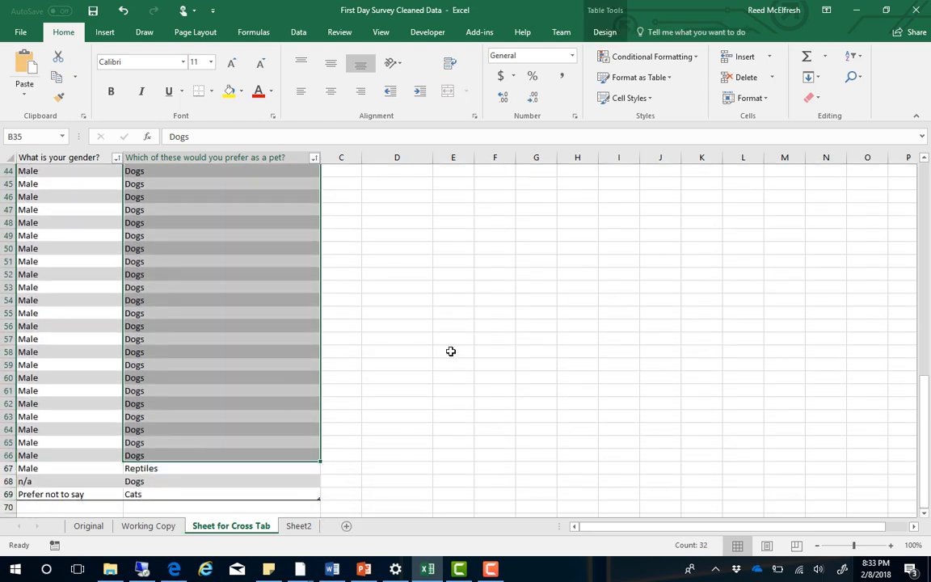
pyautogui.scroll(14, 451, 350)
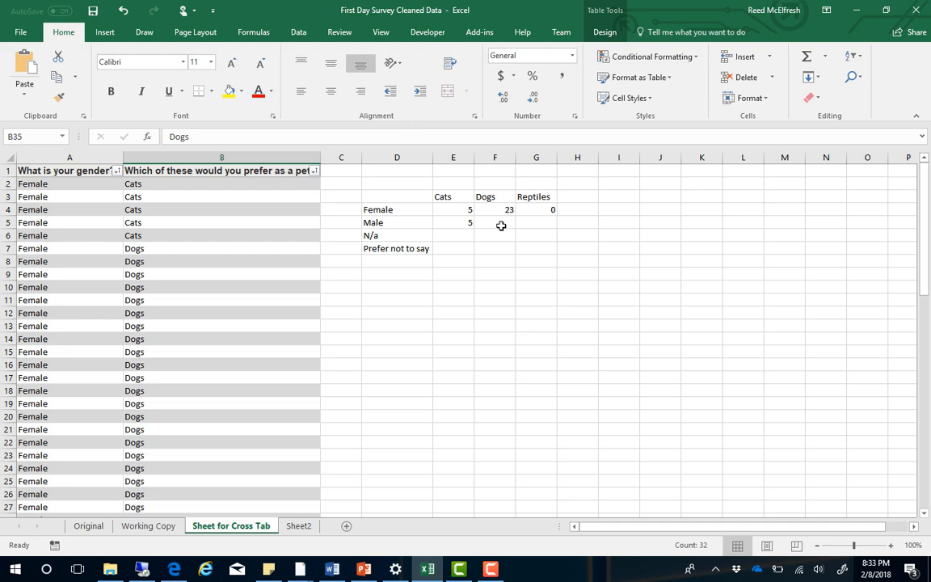
pyautogui.click(501, 225)
pyautogui.write('32')
# Step: Check the Male row answering Reptiles in B67 and enter 1 in G5
pyautogui.scroll(-4, 383, 409)
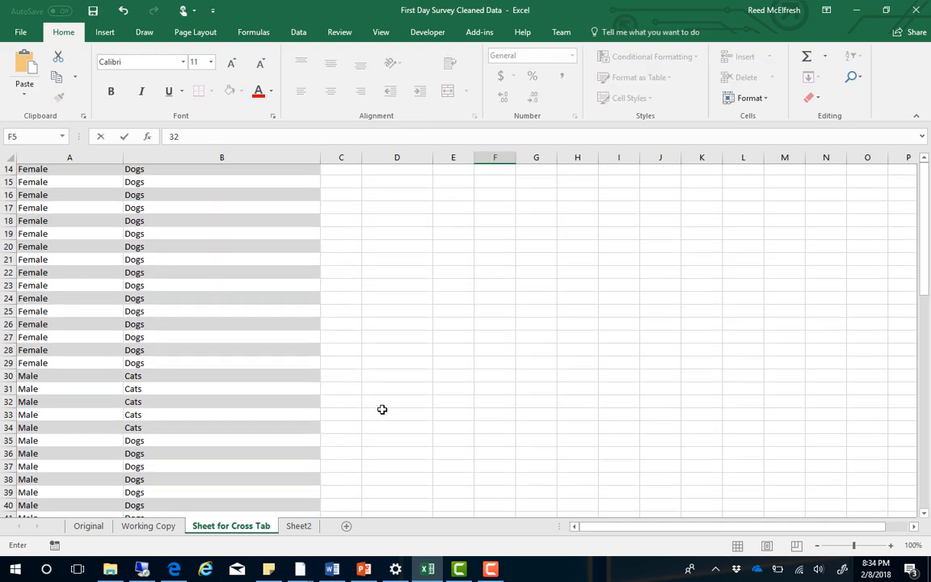
pyautogui.scroll(-12, 383, 410)
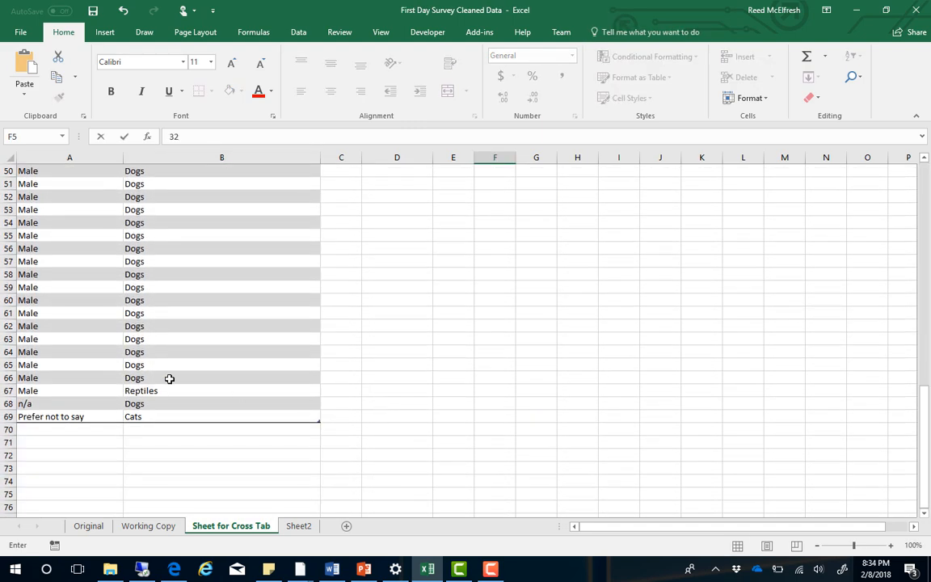
pyautogui.click(155, 390)
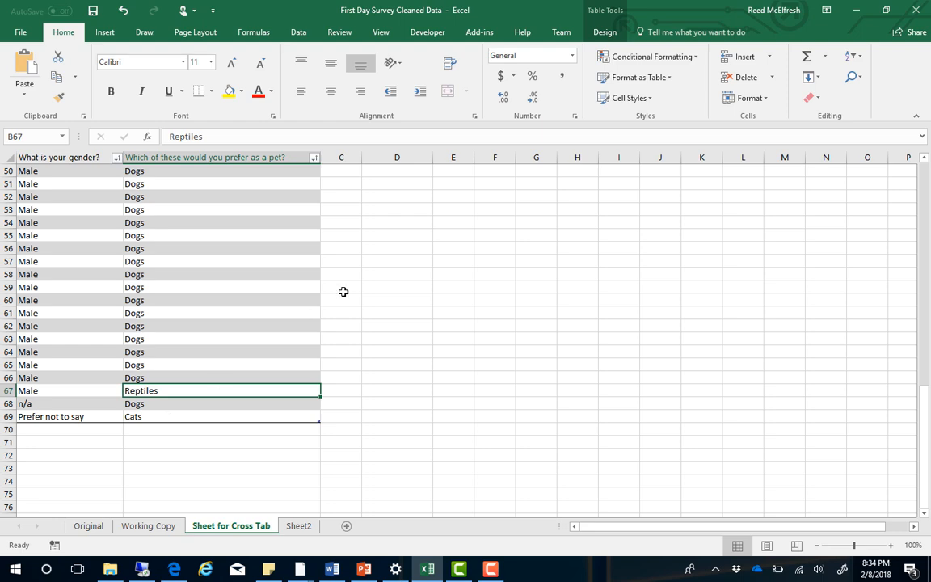
pyautogui.scroll(16, 547, 234)
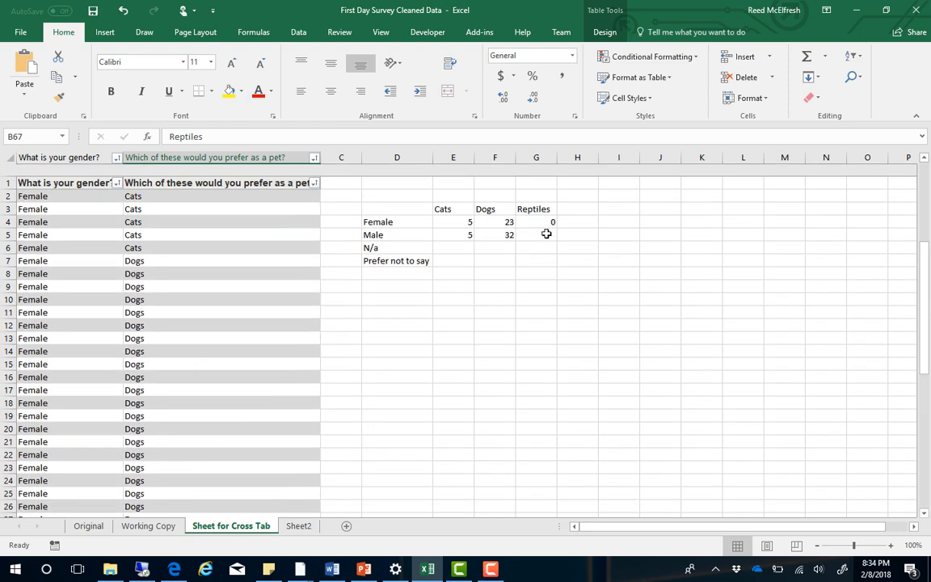
pyautogui.click(543, 226)
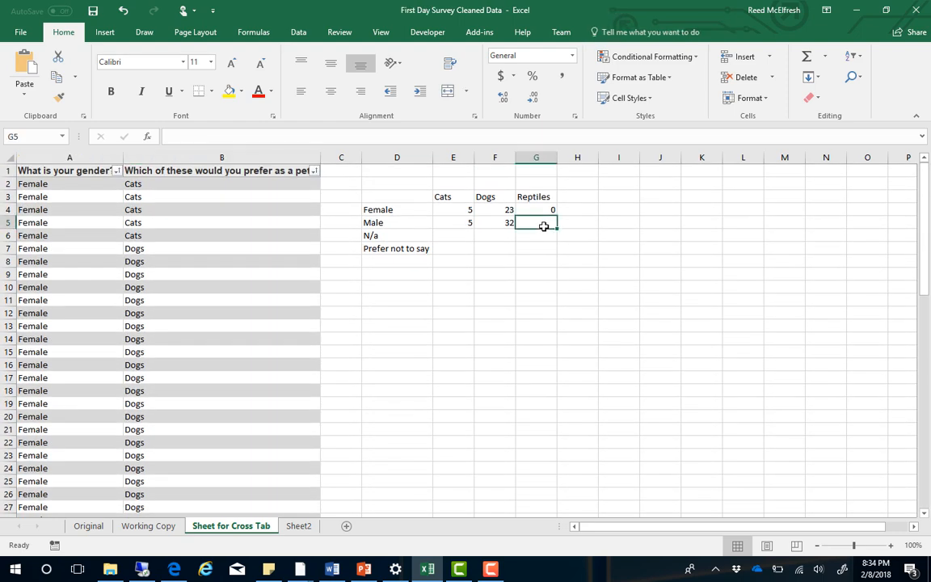
pyautogui.write('1')
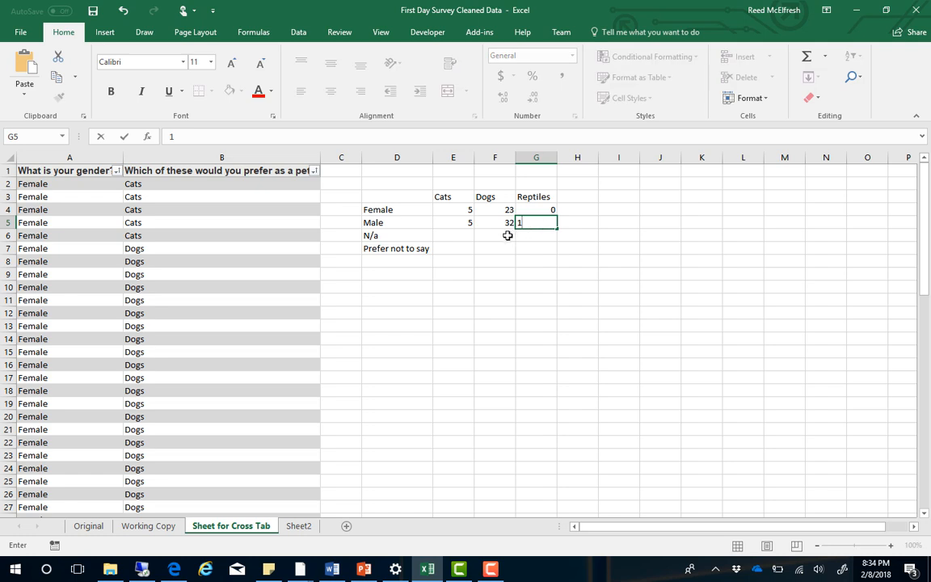
# Step: Enter 1 for N/a under Dogs in F6 and 1 for Prefer not to say under Cats in E7
pyautogui.click(507, 235)
pyautogui.write('1')
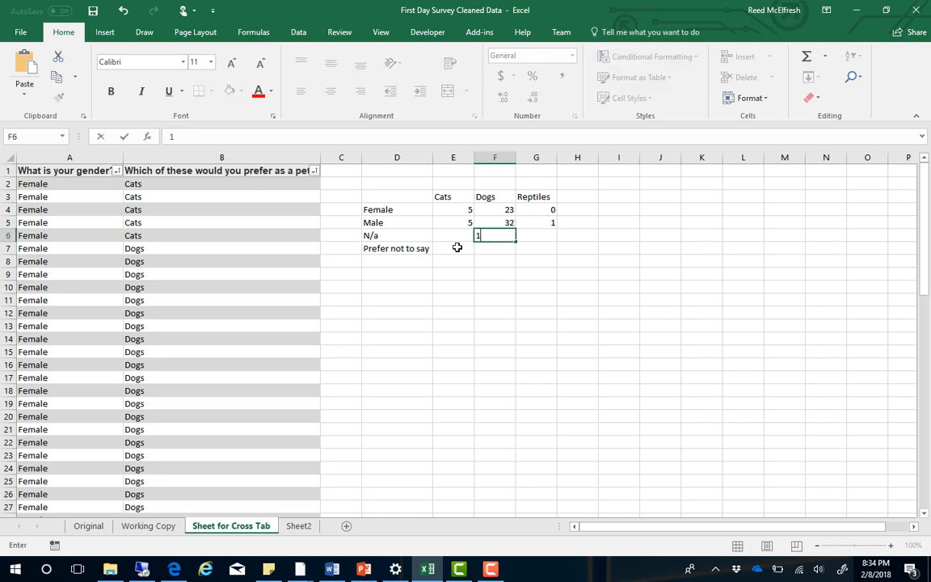
pyautogui.click(456, 248)
pyautogui.write('1')
# Step: Fill the remaining empty cross tab cells E6, F7, G6 and G7 with 0
pyautogui.click(464, 235)
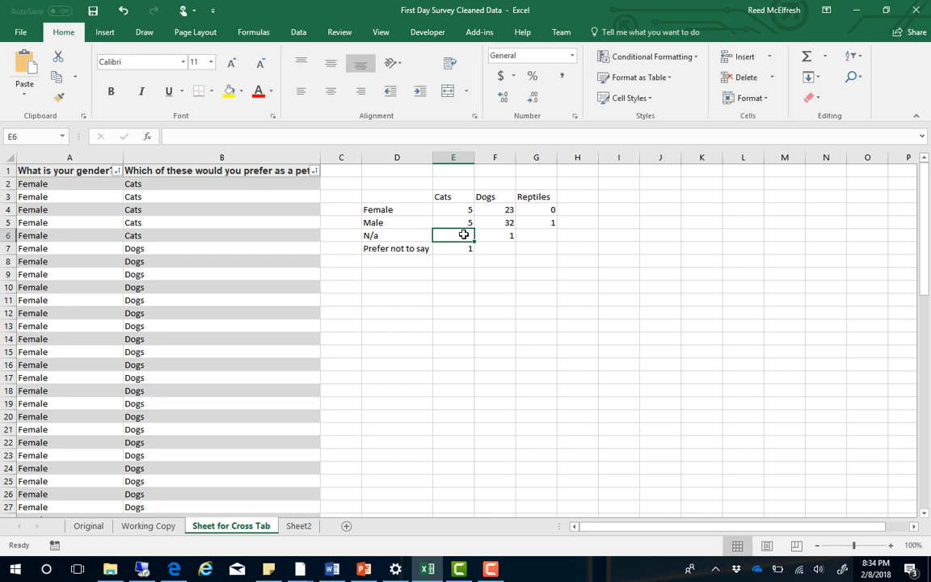
pyautogui.write('0')
pyautogui.click(501, 248)
pyautogui.write('0')
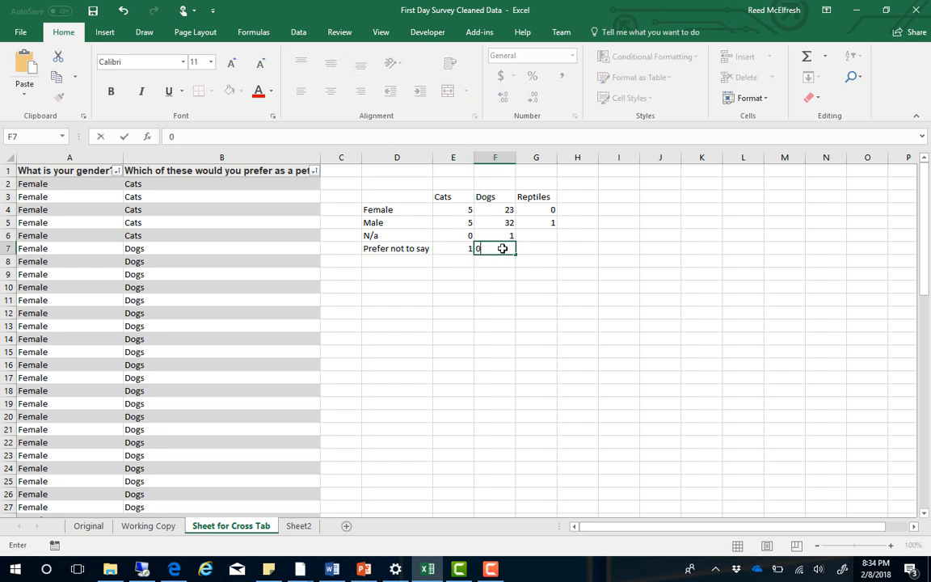
pyautogui.click(540, 234)
pyautogui.write('0')
pyautogui.press('Return')
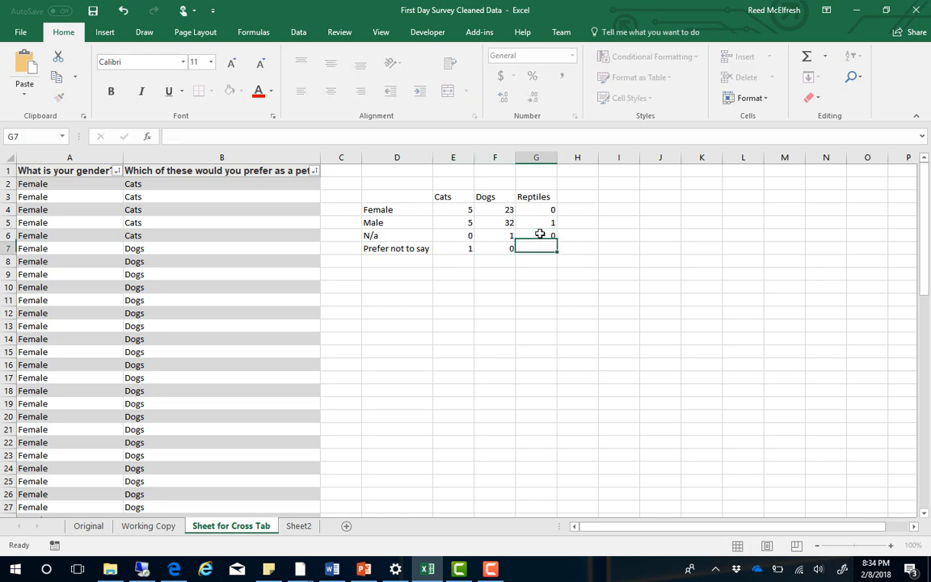
pyautogui.write('0')
pyautogui.press('Return')
# Step: Total the Cats column in E8 with a SUM formula over E4:E7
pyautogui.click(459, 264)
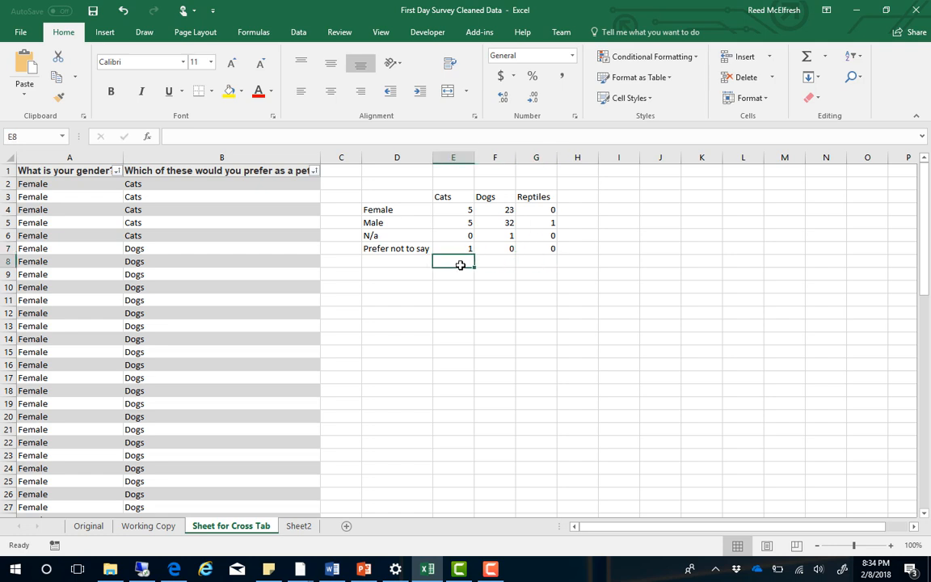
pyautogui.write('=sum(')
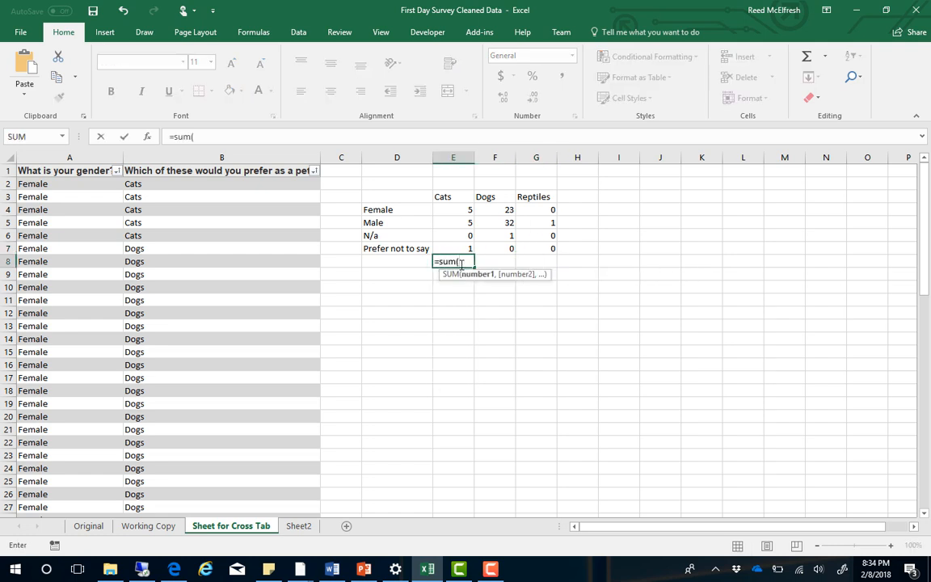
pyautogui.moveTo(452, 210); pyautogui.dragTo(454, 245)
pyautogui.press('Return')
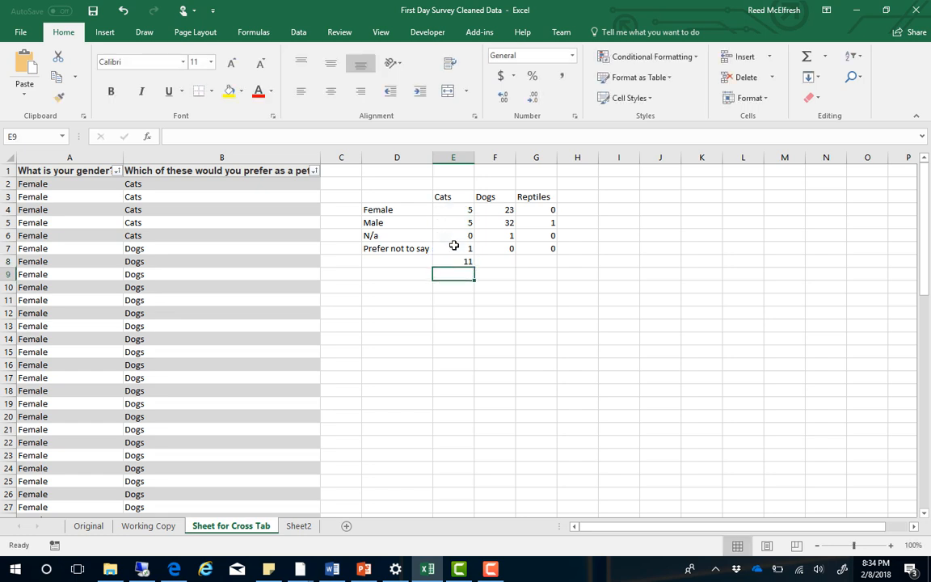
# Step: Fill the SUM formula from E8 across to F8:G8 and compute the grand total in H8 with a SUM over E8:G8
pyautogui.click(455, 261)
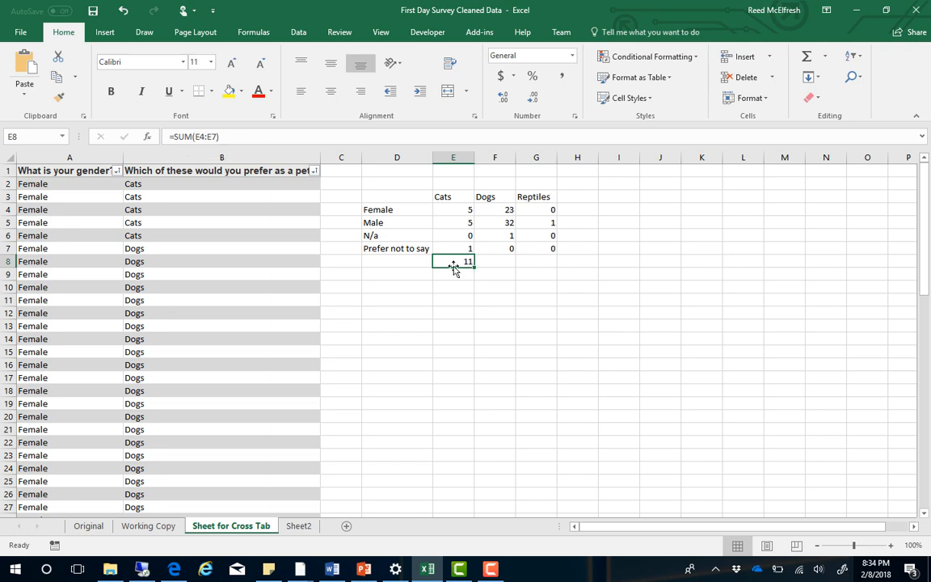
pyautogui.moveTo(474, 267); pyautogui.dragTo(542, 265)
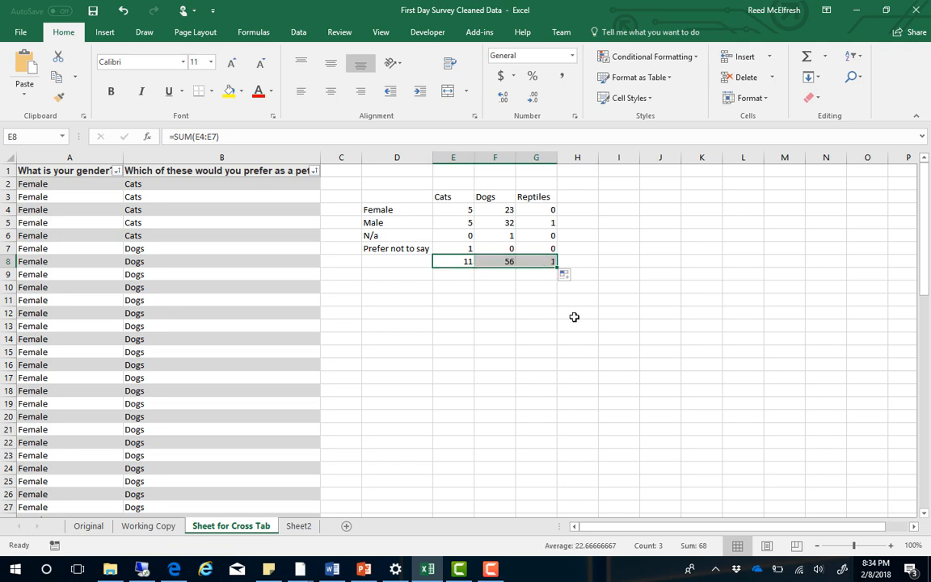
pyautogui.click(583, 265)
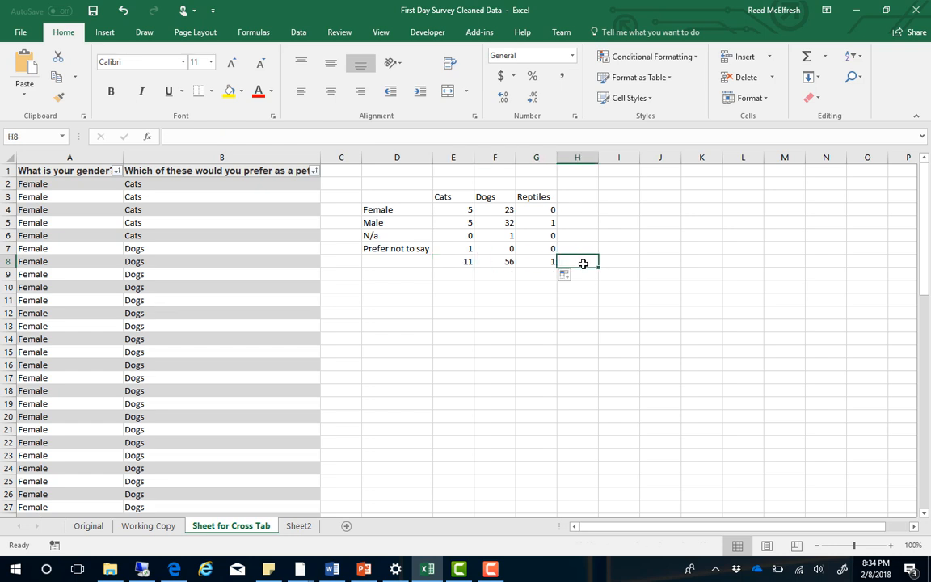
pyautogui.write('=')
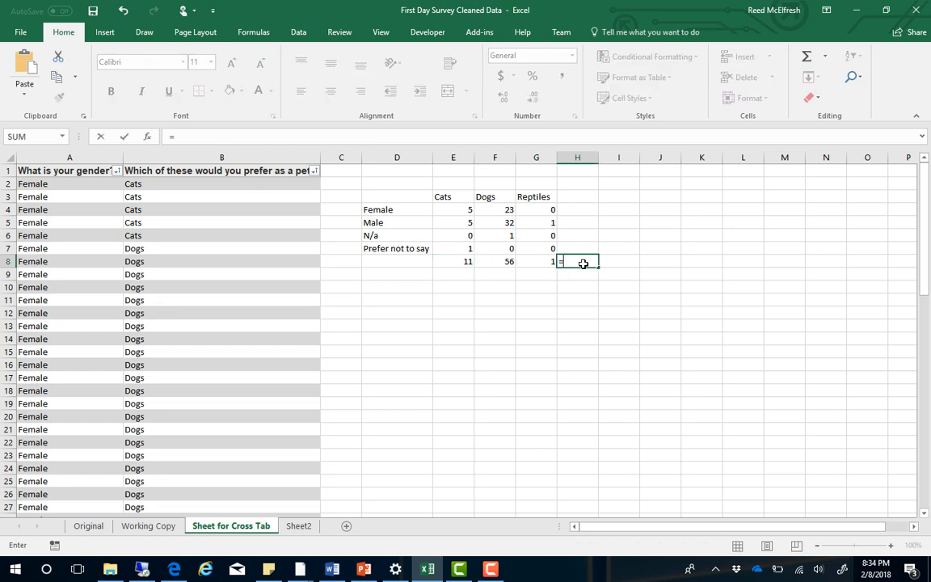
pyautogui.write('sum(')
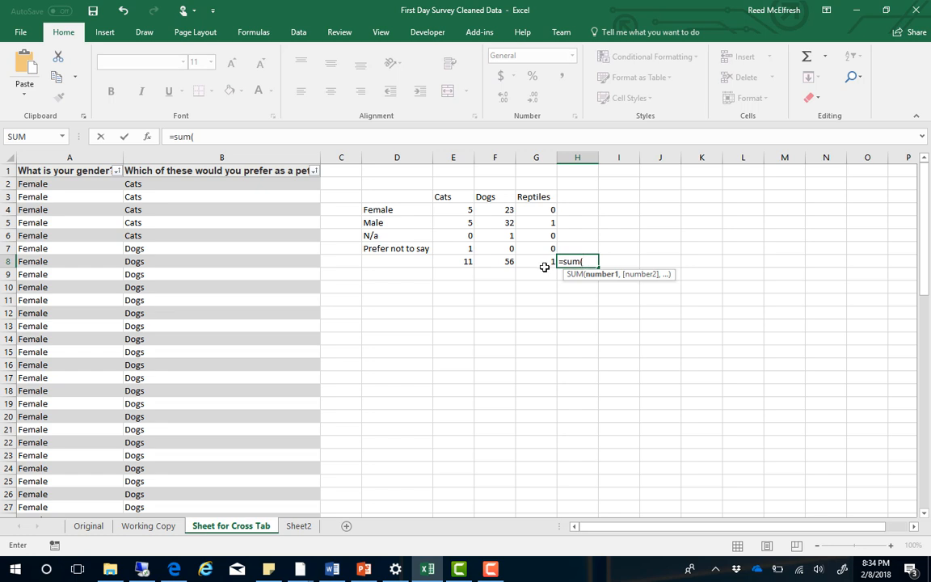
pyautogui.moveTo(458, 264); pyautogui.dragTo(532, 264)
pyautogui.write(')')
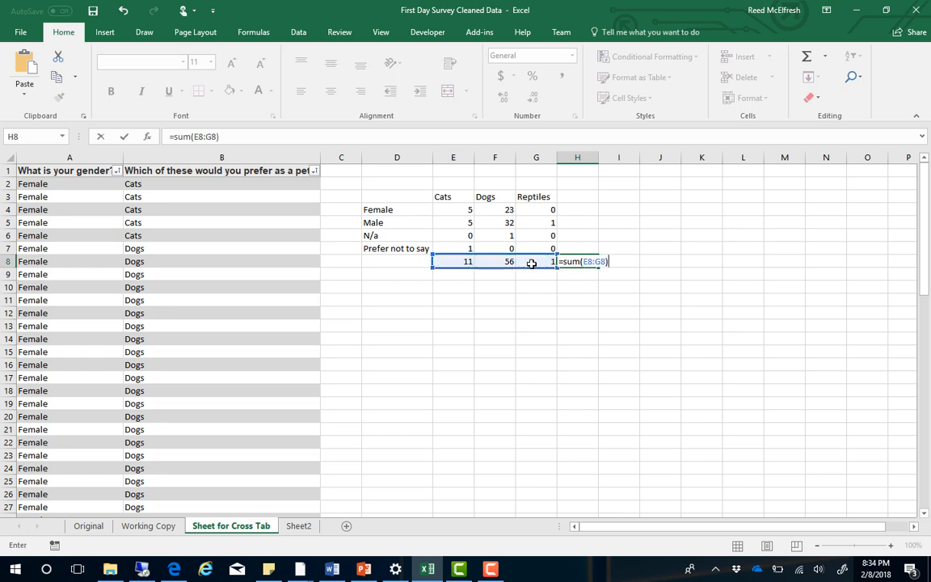
pyautogui.press('Return')
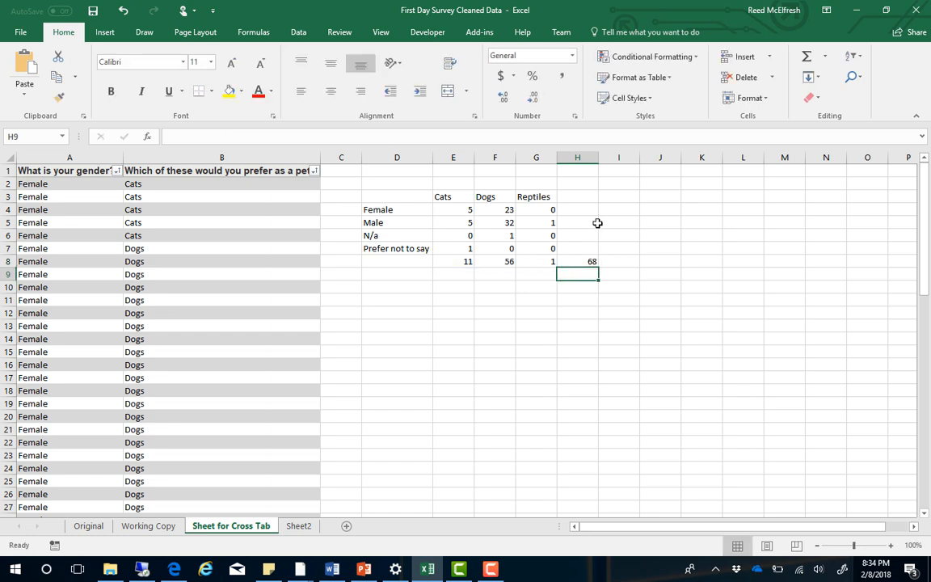
# Step: Check the grand total in H8 against the count of all pet preference responses in column B from B2 down
pyautogui.click(588, 259)
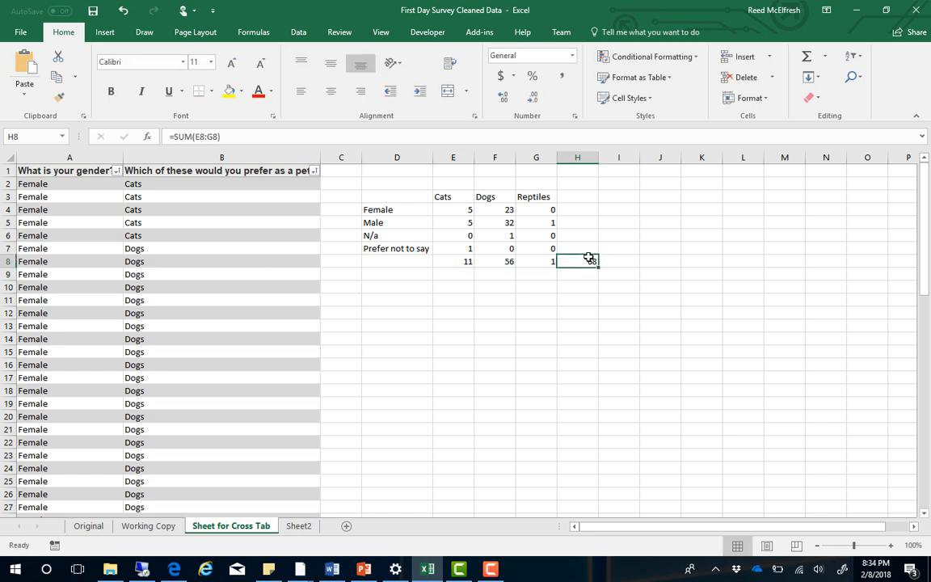
pyautogui.click(172, 186)
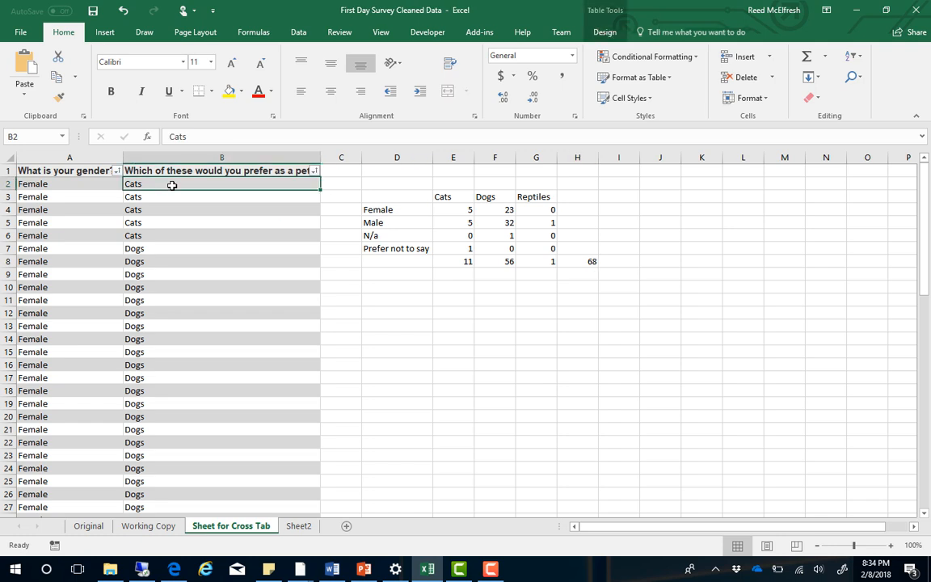
pyautogui.hotkey('ctrl', 'shift', 'Down')
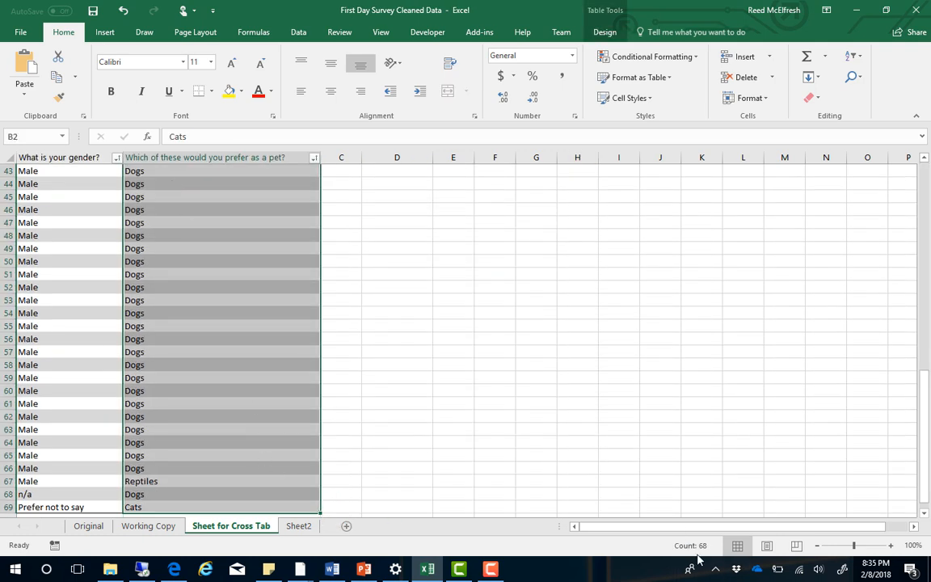
pyautogui.scroll(14, 409, 269)
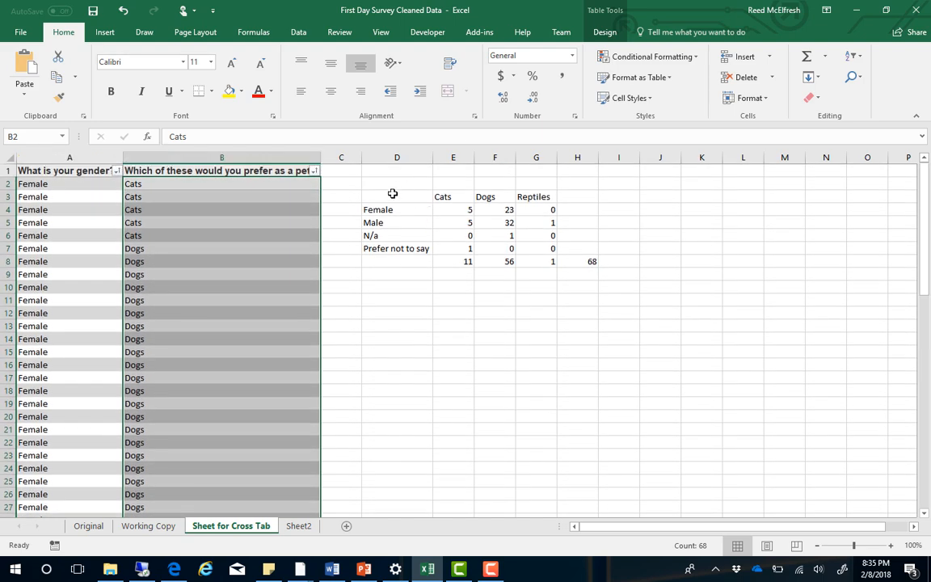